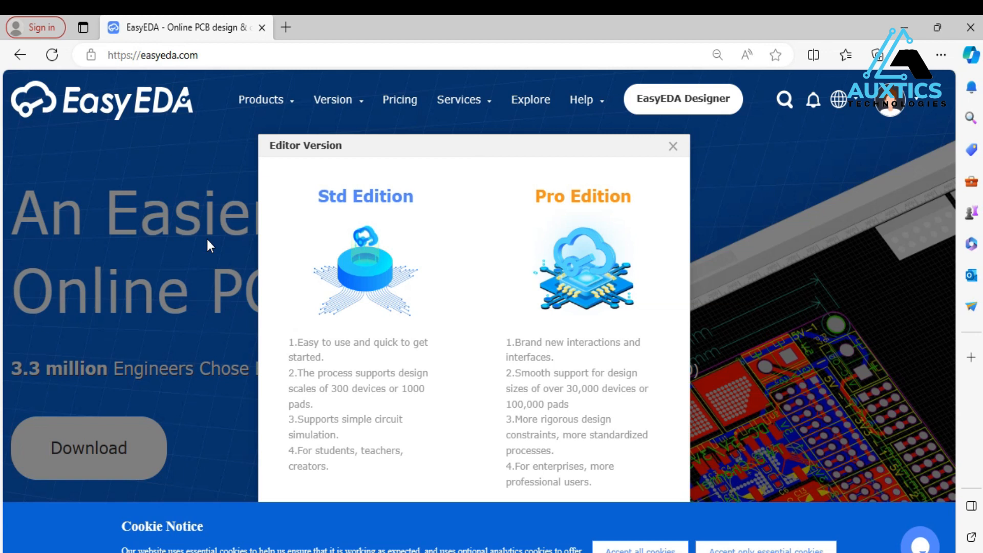
pyautogui.click(285, 28)
pyautogui.write('www.auxtic')
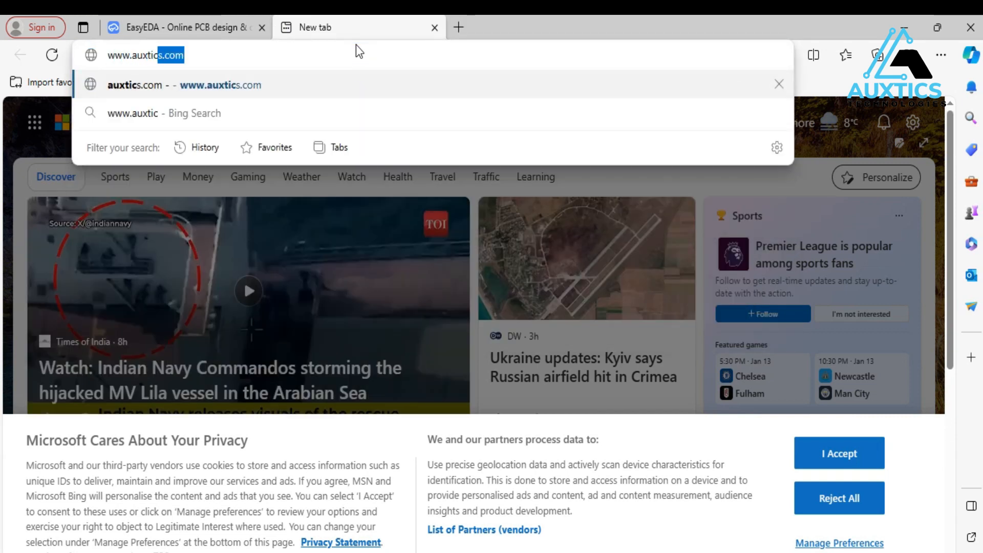
pyautogui.write('s.com')
pyautogui.press('Return')
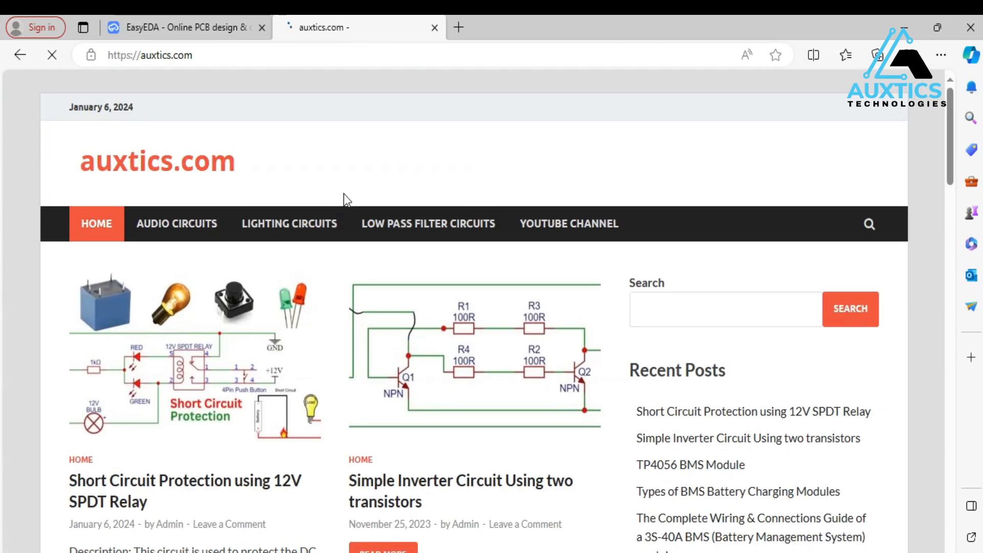
# - Look through the circuit articles and recent posts on the auxtics.com home page
pyautogui.scroll(-10, 506, 261)
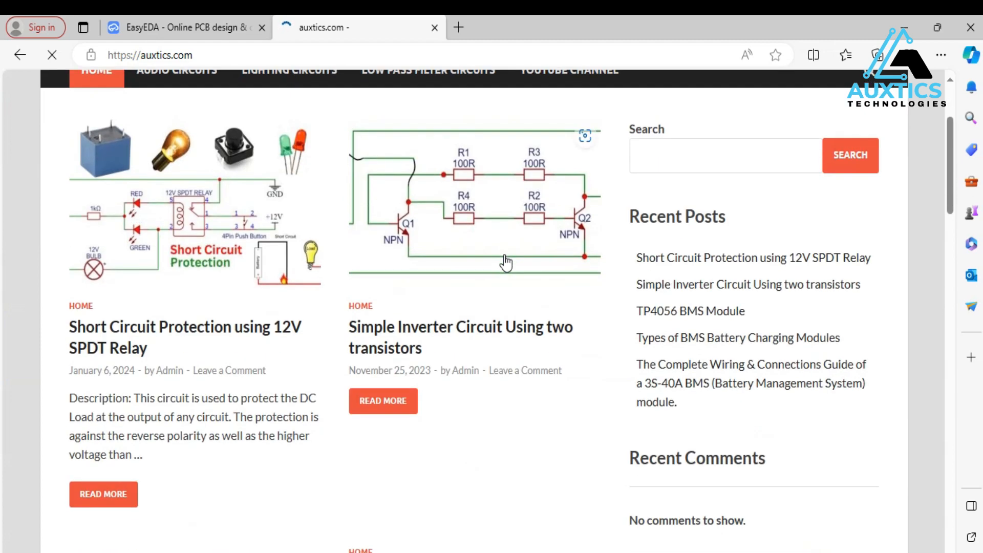
pyautogui.scroll(-12, 506, 256)
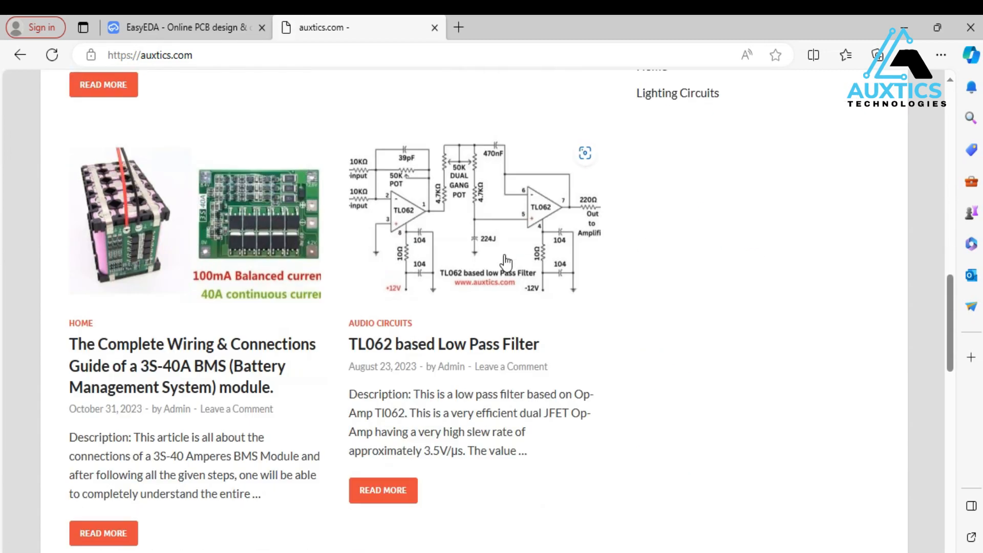
pyautogui.scroll(-16, 505, 261)
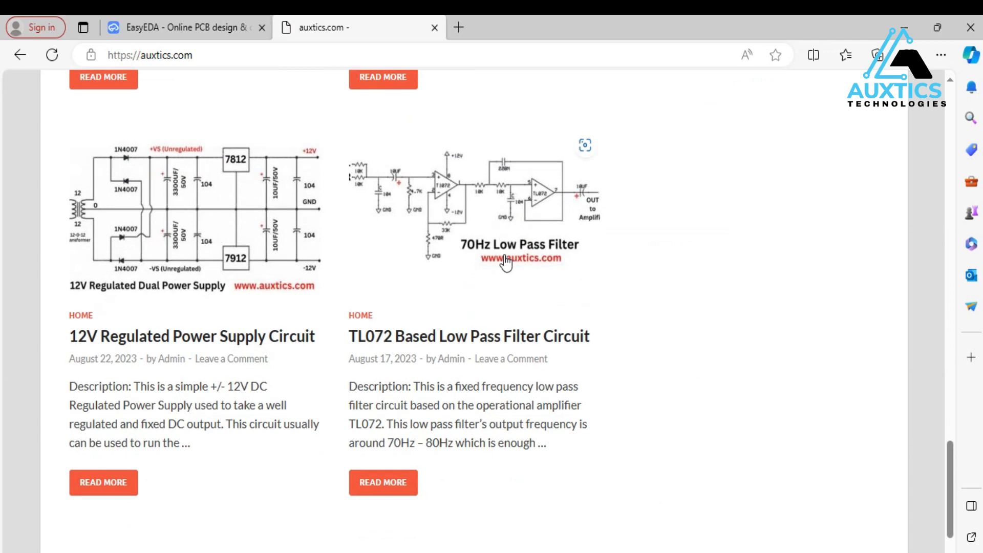
pyautogui.scroll(3, 506, 261)
pyautogui.scroll(-3, 583, 160)
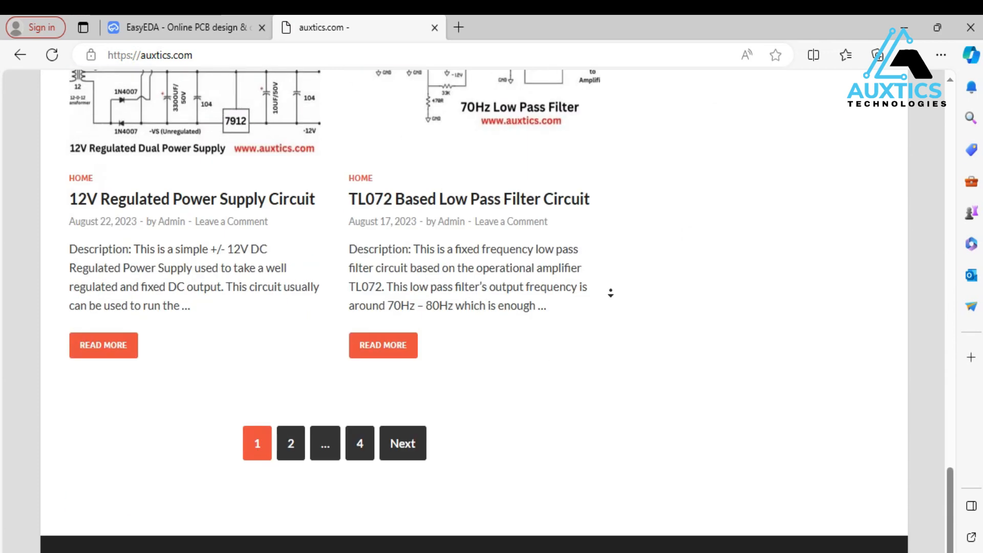
pyautogui.scroll(20, 712, 296)
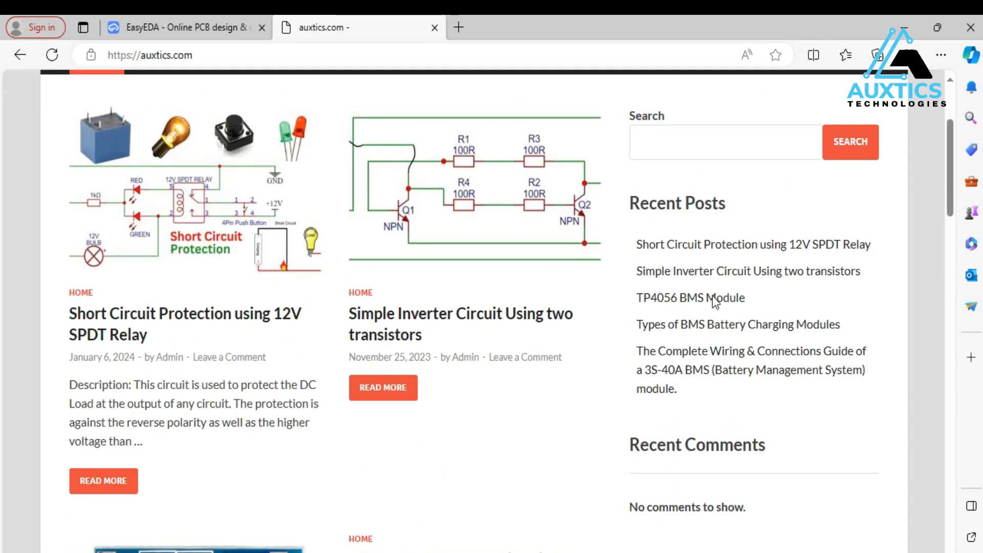
# - Return to the EasyEDA site, launch the Std Edition editor, and show all projects in a widened project list
pyautogui.click(220, 19)
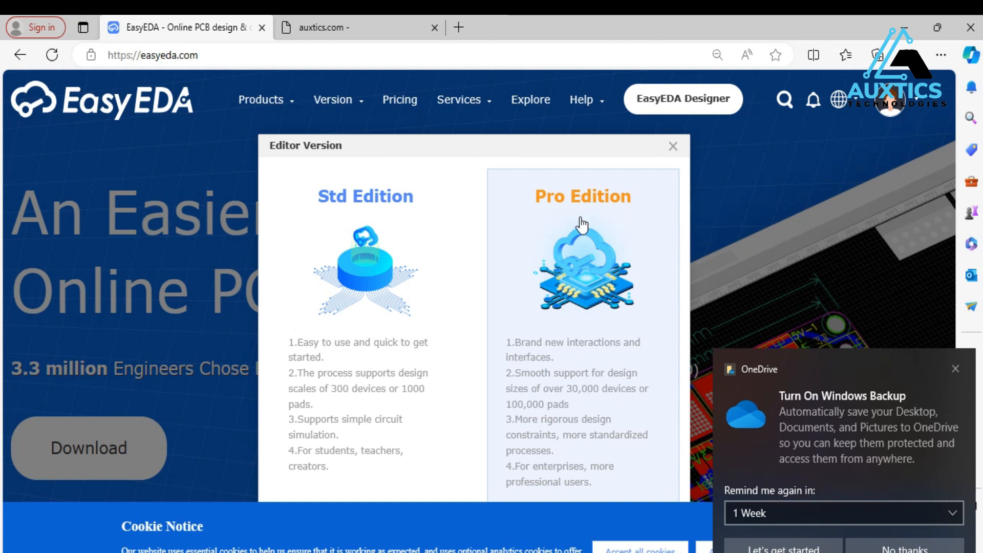
pyautogui.click(377, 287)
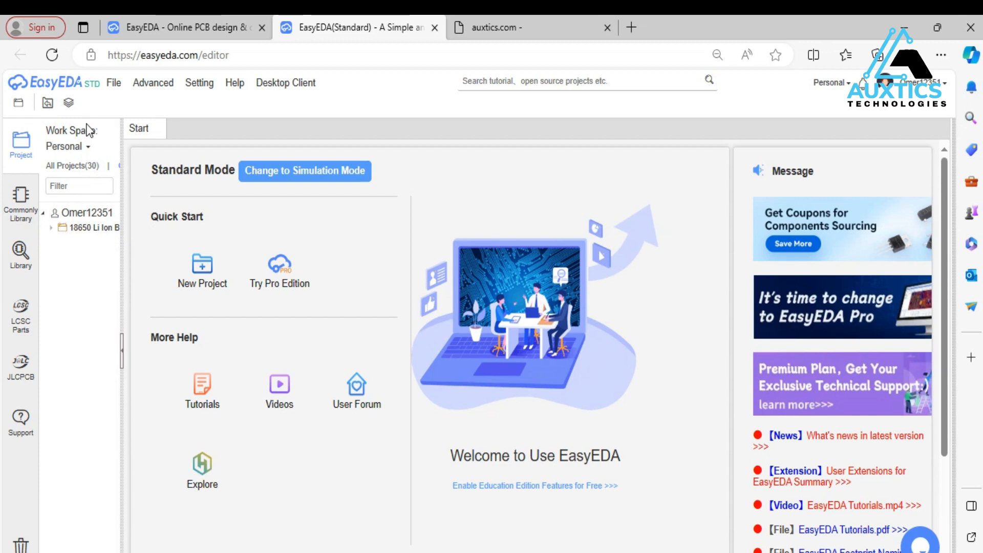
pyautogui.moveTo(124, 236); pyautogui.dragTo(200, 223)
pyautogui.click(71, 154)
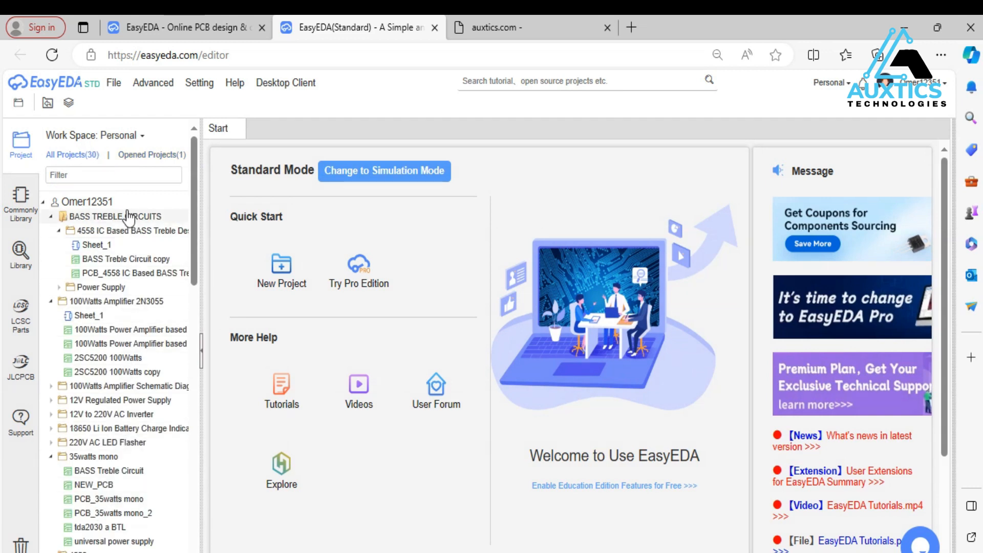
# - Look through the complete list of saved projects, from BASS TREBLE CIRCUITS down to the TDA7294 and transistorized designs
pyautogui.scroll(-10, 130, 261)
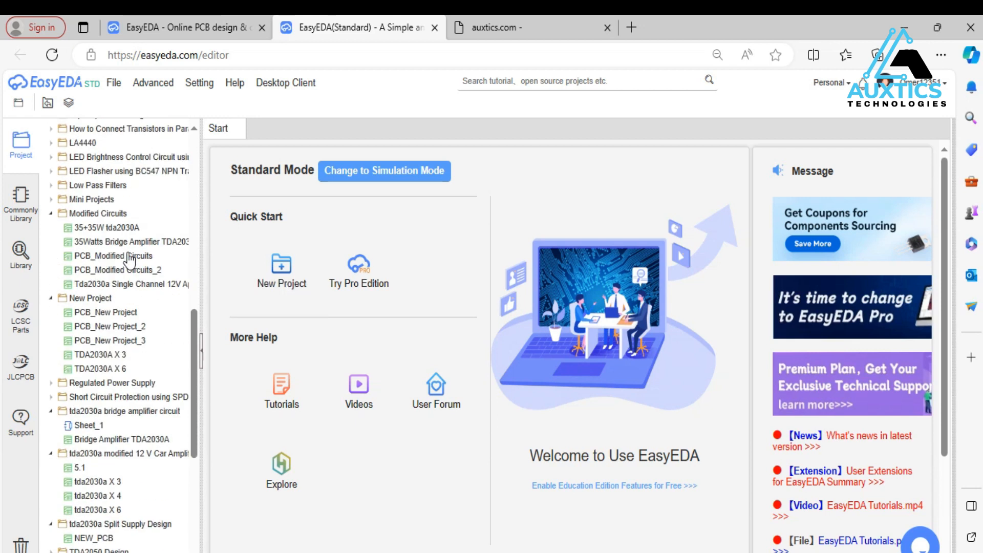
pyautogui.scroll(-5, 130, 261)
pyautogui.scroll(15, 129, 261)
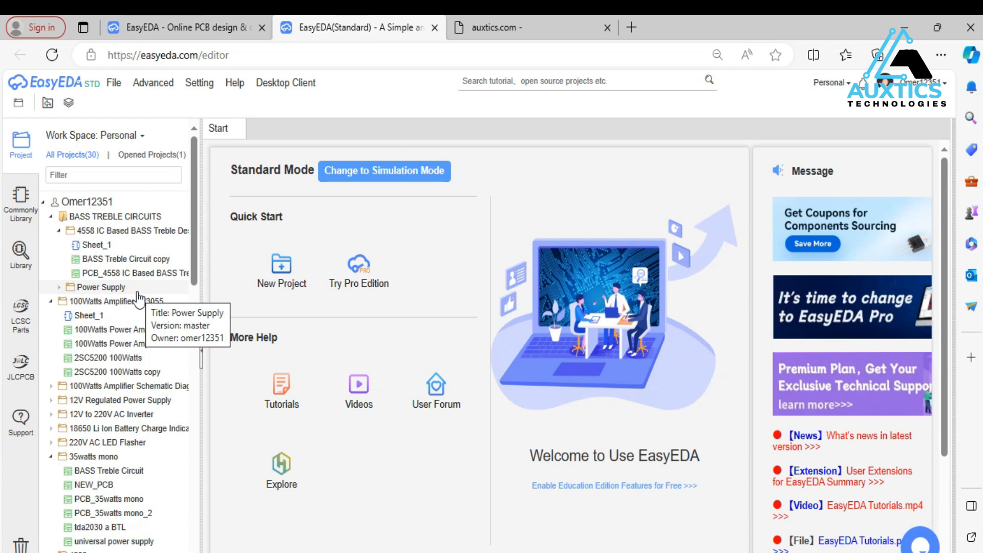
pyautogui.scroll(-1, 126, 266)
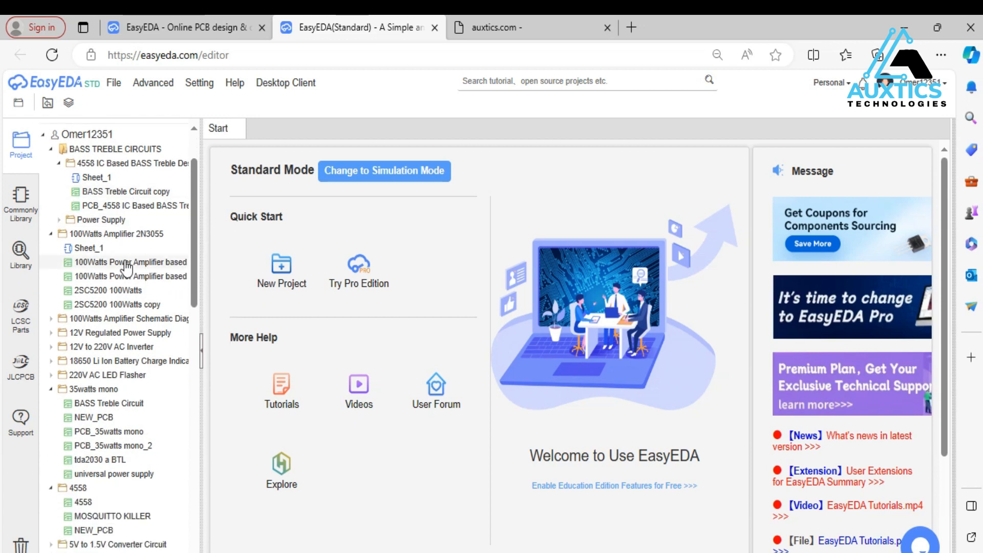
pyautogui.scroll(-7, 127, 266)
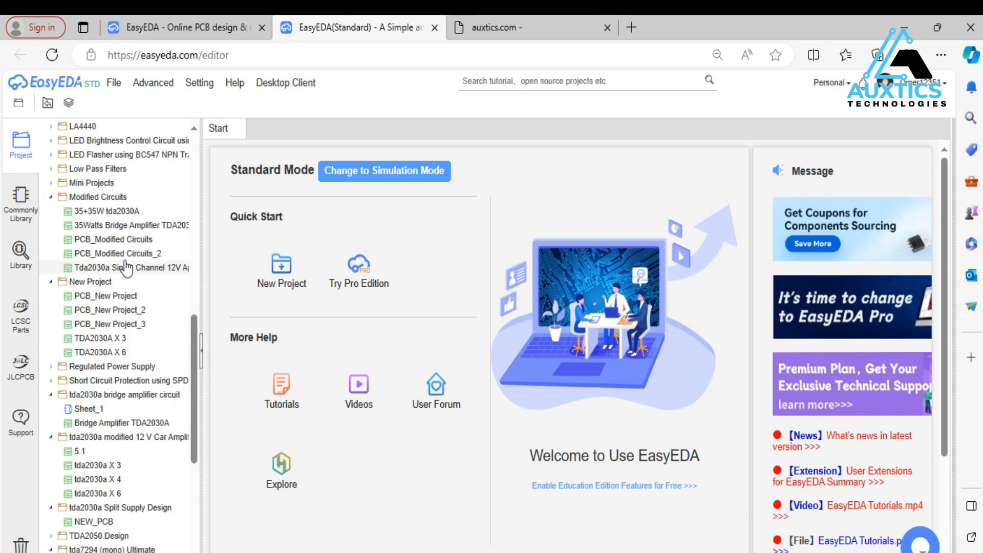
pyautogui.scroll(-3, 126, 266)
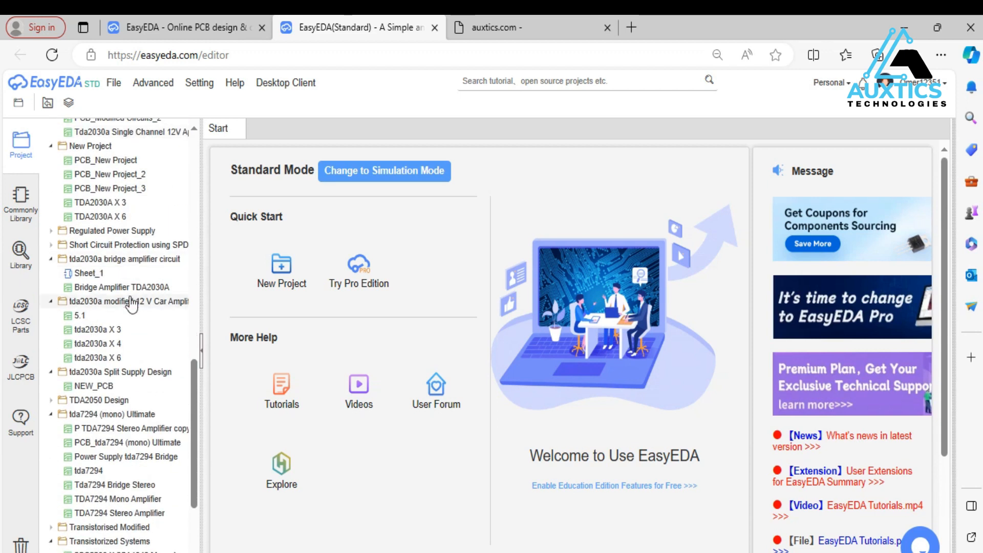
pyautogui.scroll(15, 126, 267)
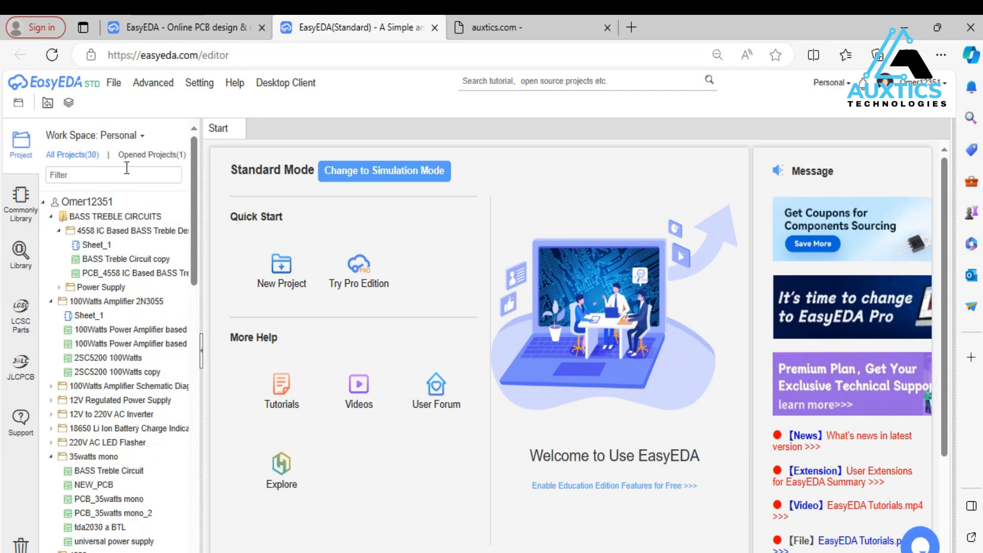
# - Open the 2SC5200 100Watts board and both 100Watts Power Amplifier boards from the 100Watts Amplifier 2N3055 project, and expand the 18650 Li Ion project
pyautogui.doubleClick(116, 361)
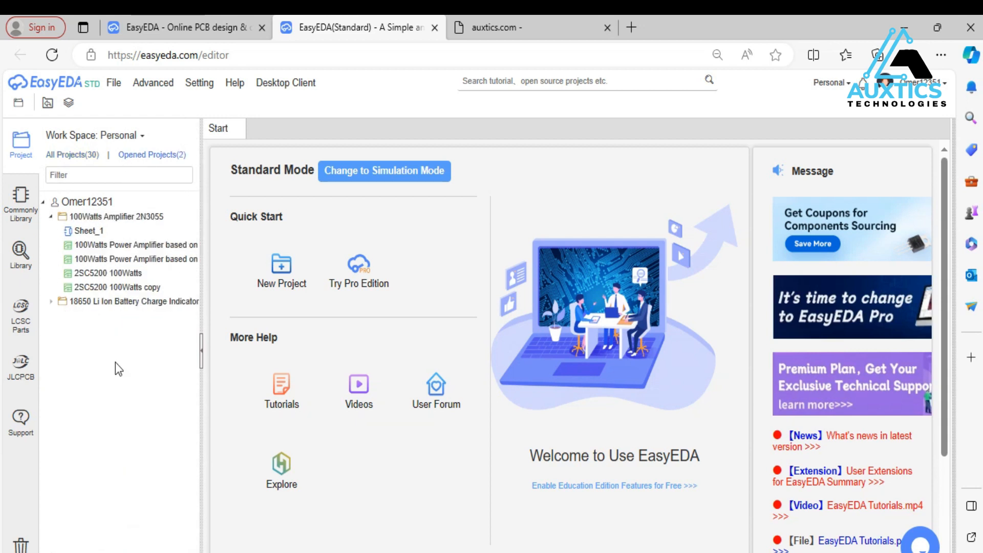
pyautogui.click(126, 277)
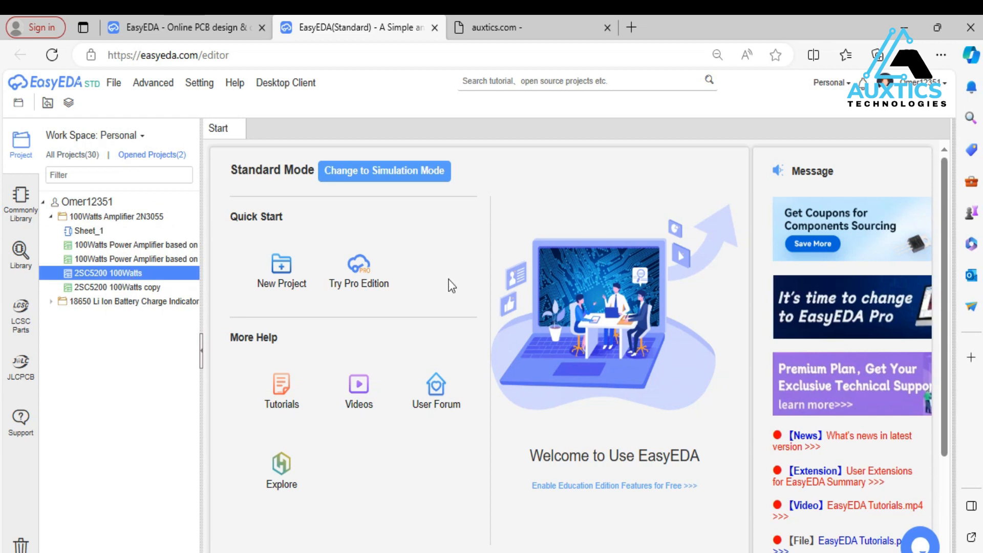
pyautogui.click(52, 302)
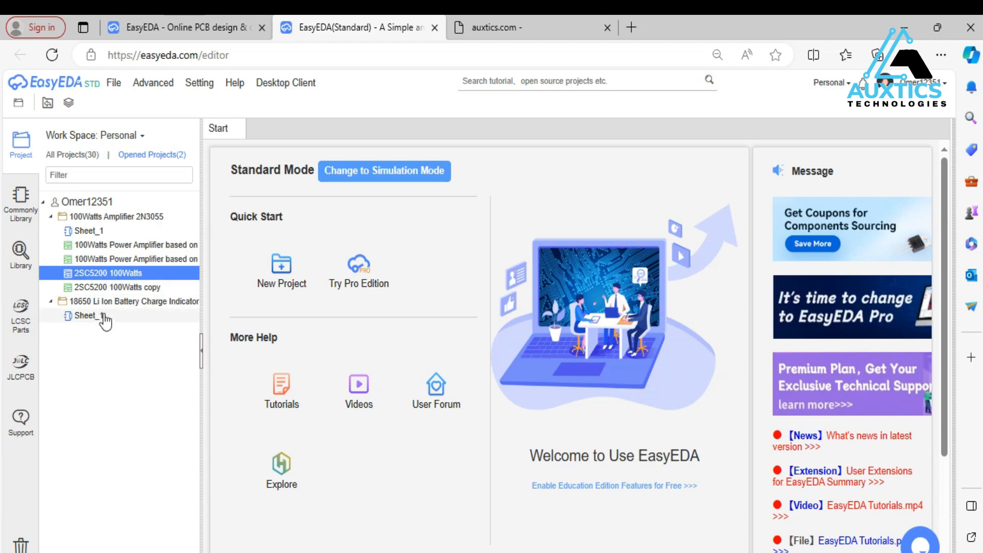
pyautogui.click(155, 262)
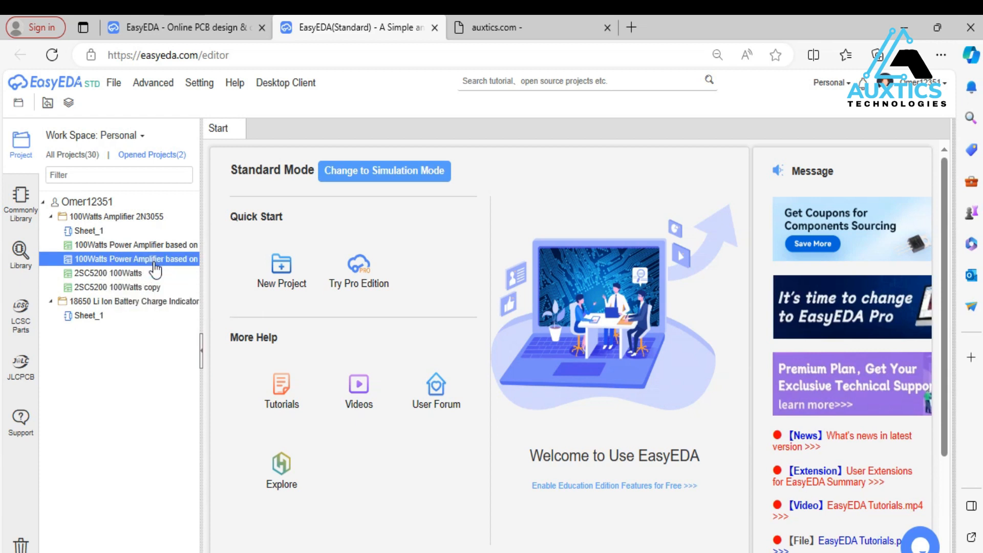
pyautogui.click(178, 245)
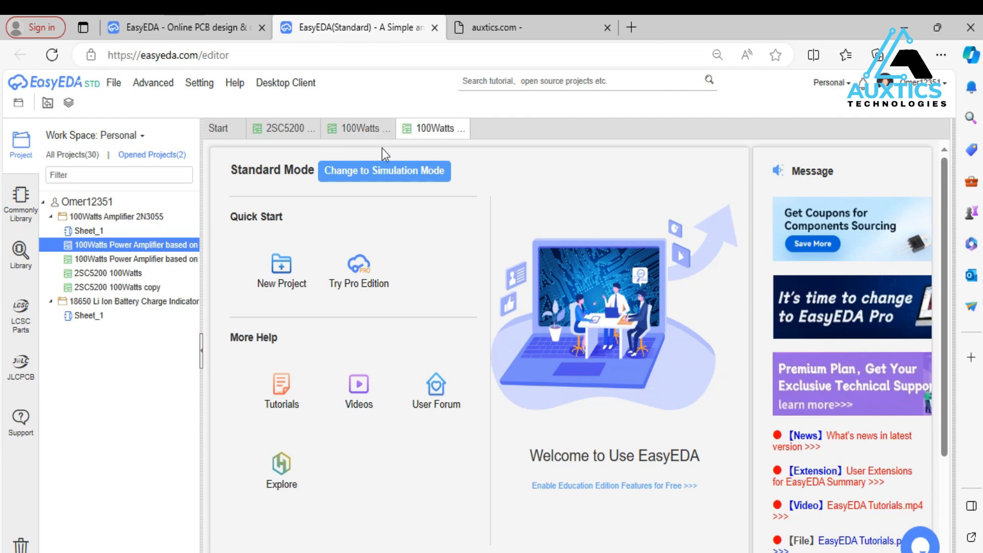
# - Bring up the 2SC5200 100Watts board and examine its tracks and component layout
pyautogui.click(367, 134)
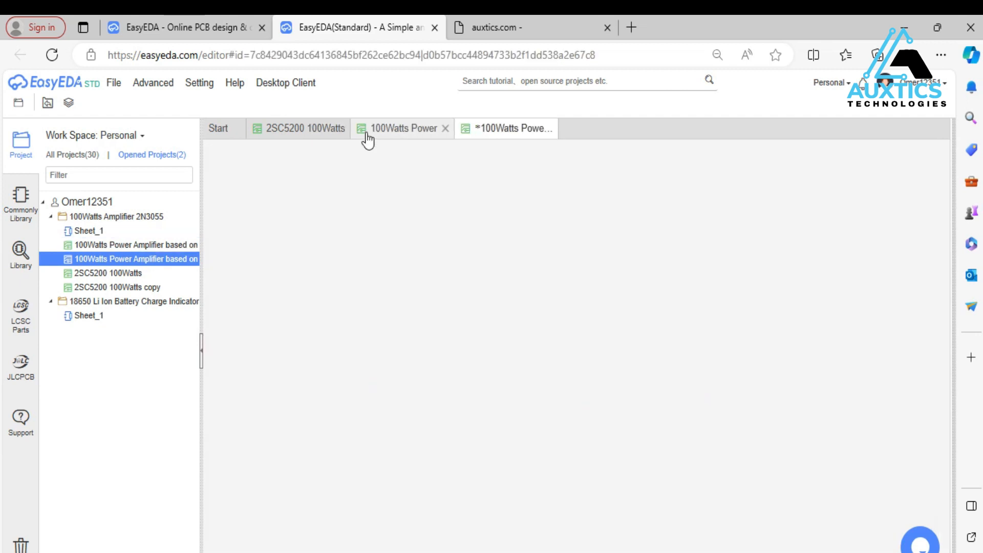
pyautogui.click(399, 130)
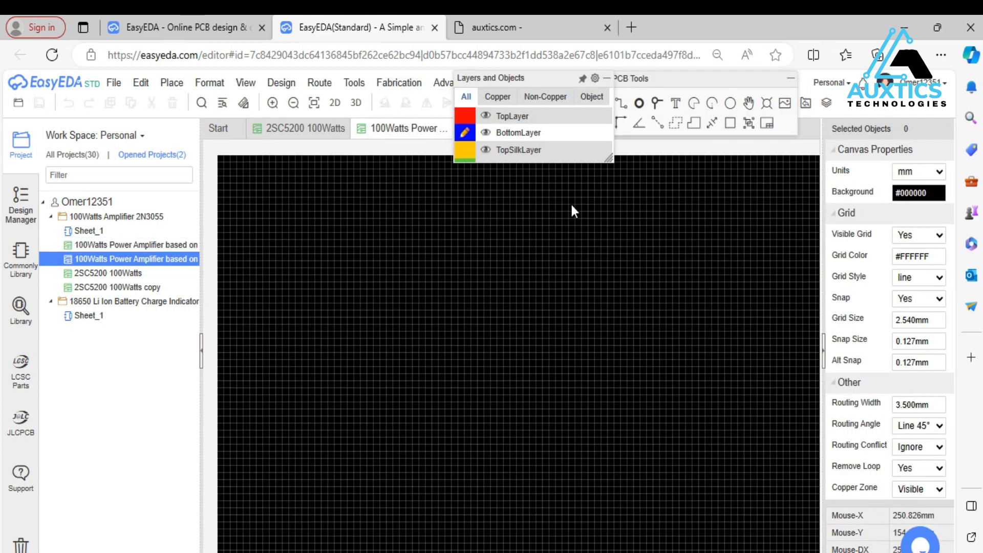
pyautogui.click(321, 132)
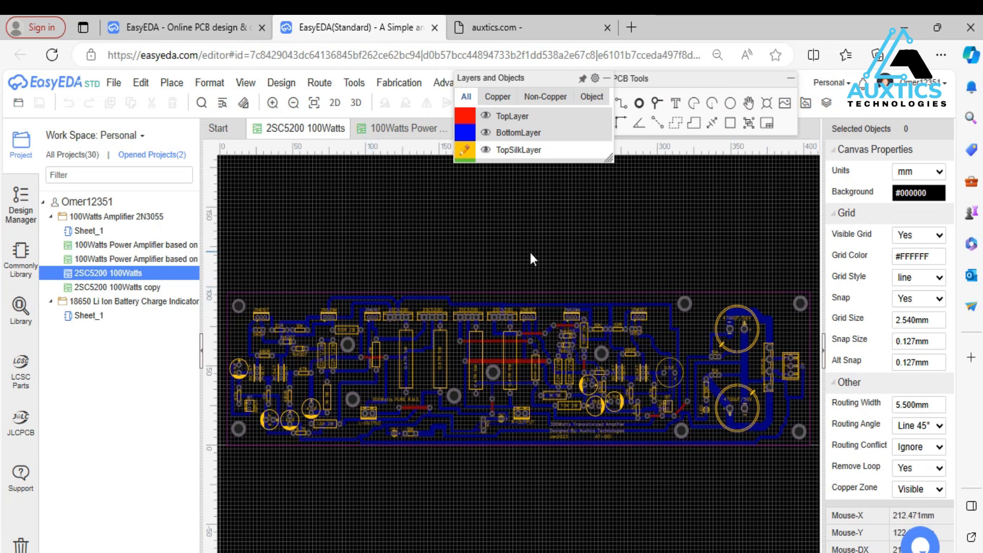
pyautogui.scroll(3, 742, 373)
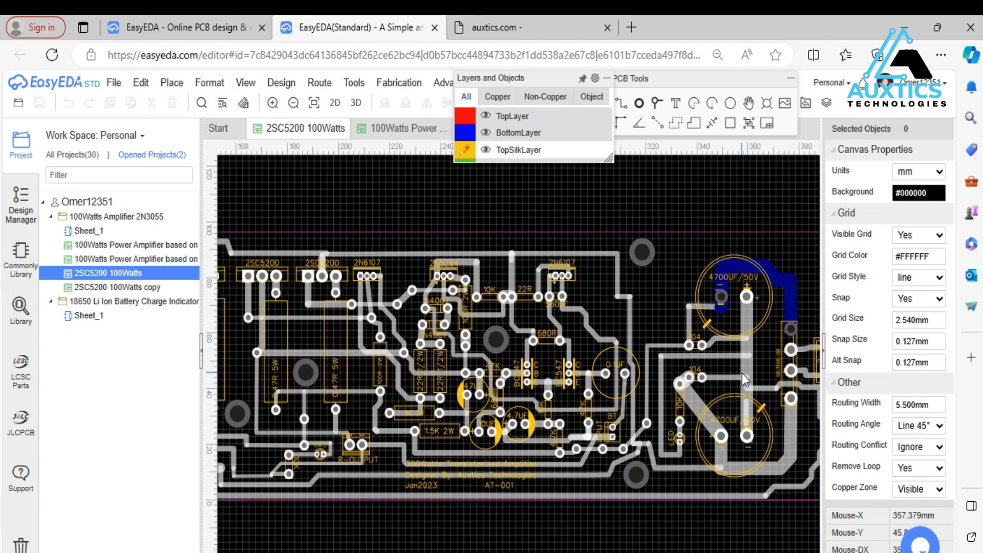
pyautogui.scroll(-2, 742, 373)
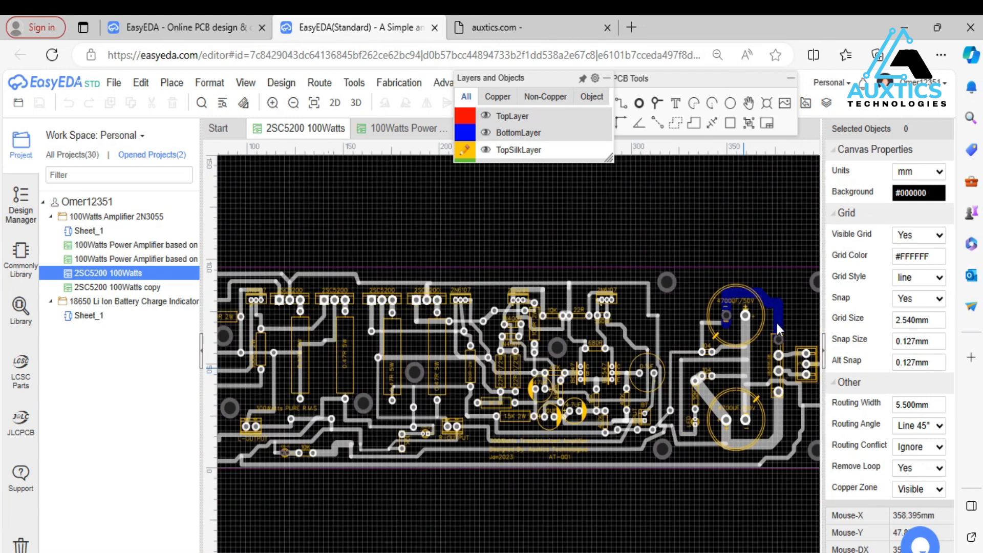
pyautogui.scroll(-3, 563, 287)
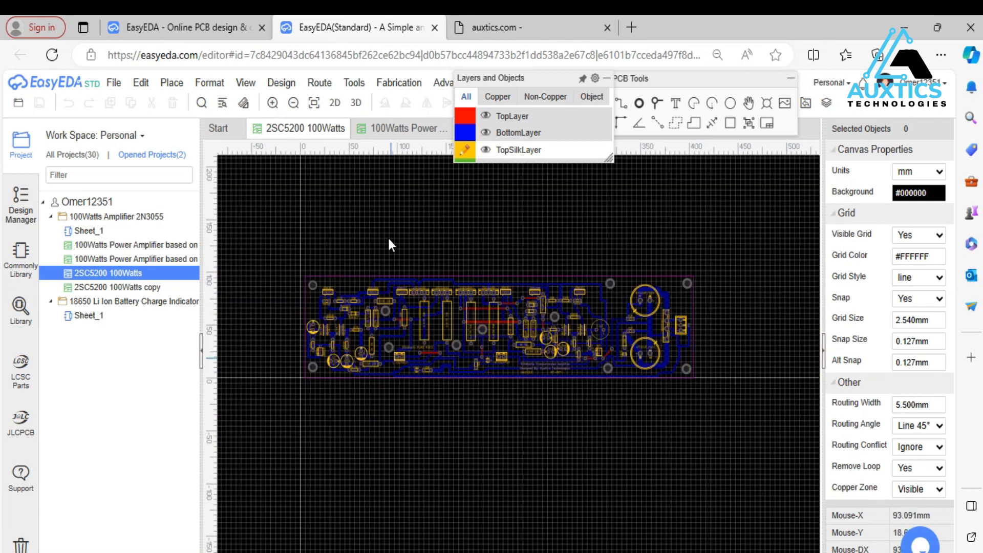
# - Collapse the Layers and Objects window and generate the 2D photo view of the 2SC5200 100Watts board
pyautogui.moveTo(478, 90)
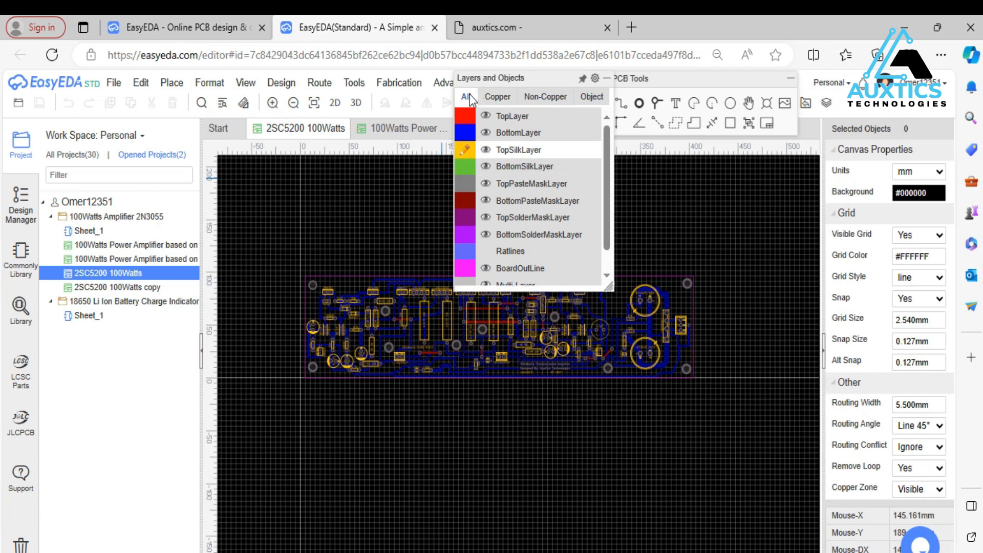
pyautogui.click(607, 78)
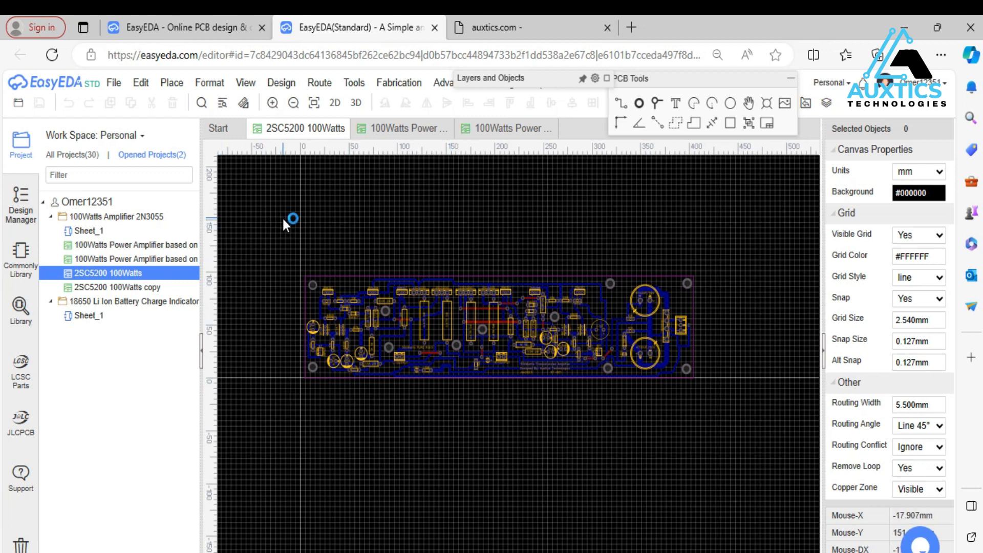
pyautogui.click(335, 102)
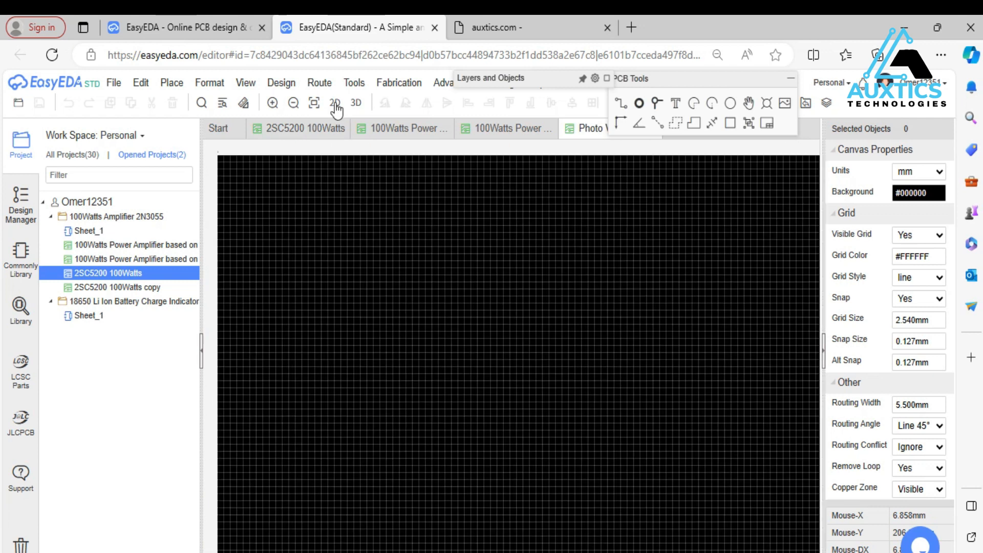
# - Examine the top side of the amplifier board in the photo view, including its component outlines, values and silkscreen labels
pyautogui.scroll(-2, 662, 351)
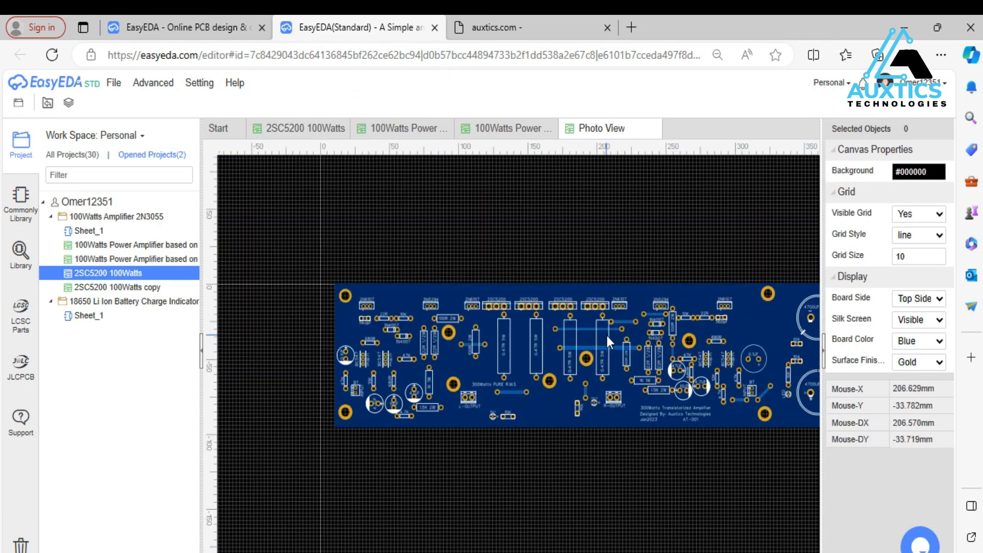
pyautogui.scroll(-1, 658, 481)
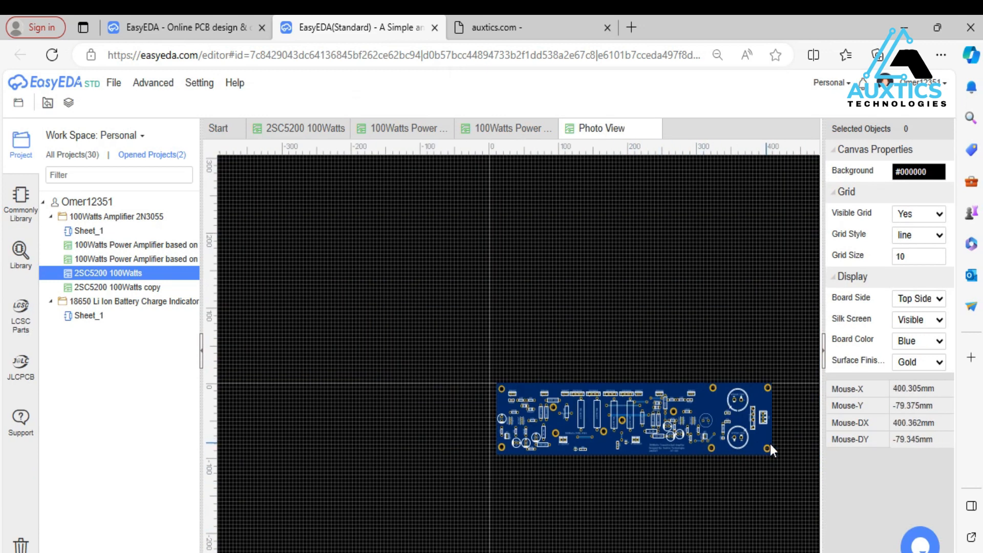
pyautogui.scroll(2, 770, 443)
pyautogui.scroll(-1, 547, 389)
pyautogui.scroll(1, 493, 423)
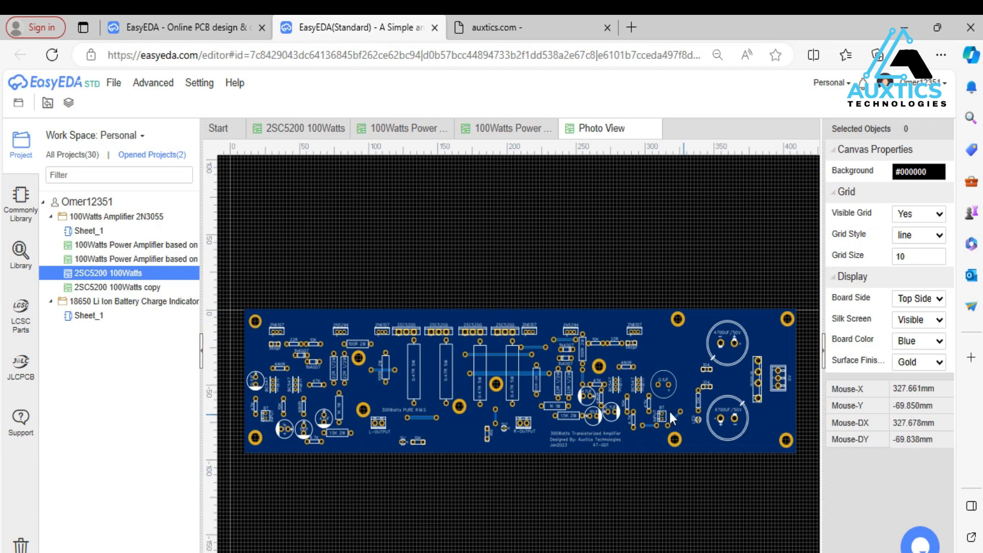
pyautogui.scroll(2, 632, 404)
pyautogui.scroll(2, 620, 405)
pyautogui.scroll(3, 517, 409)
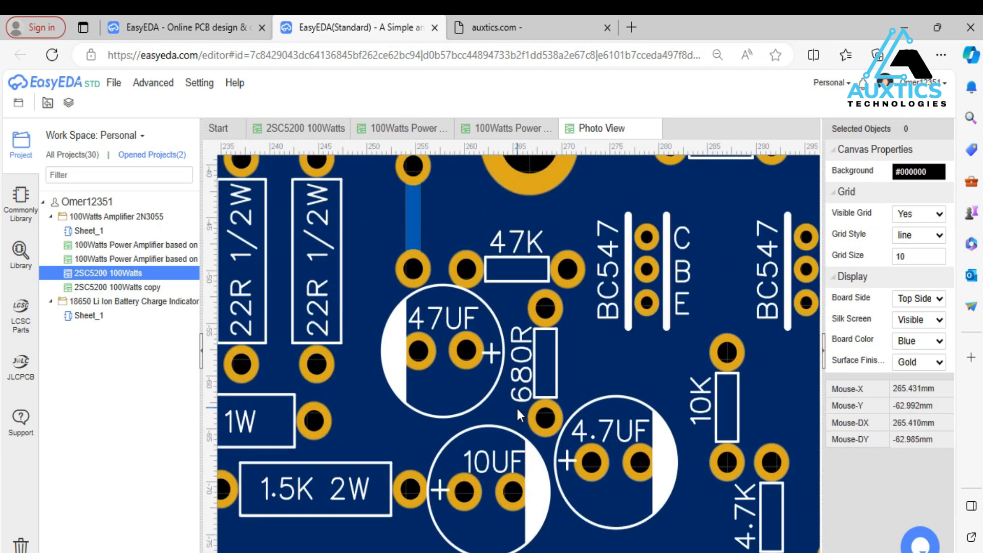
pyautogui.scroll(-3, 523, 390)
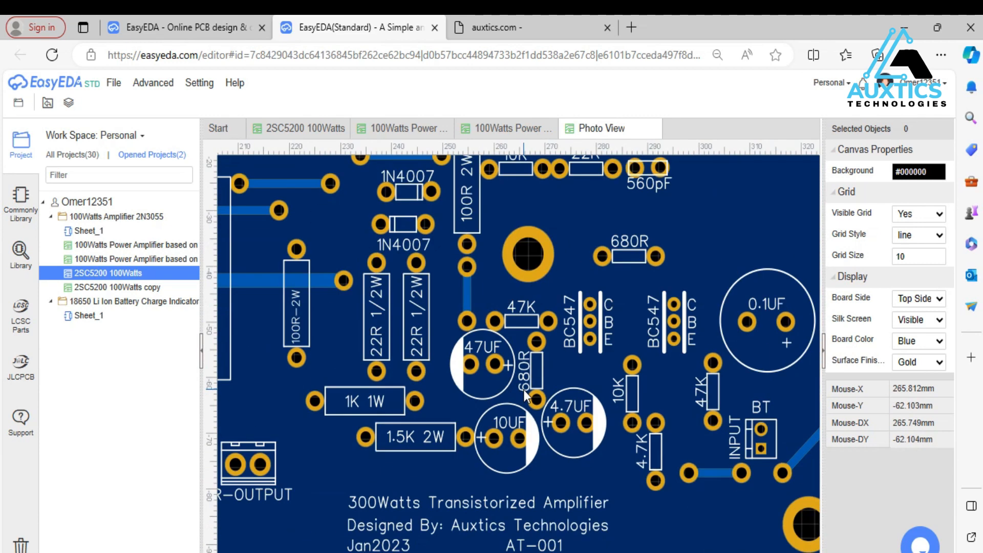
# - Leave the photo view, look through the open Power Amplifier boards, and generate the 3D view of the 2SC5200 100Watts board
pyautogui.scroll(-4, 523, 389)
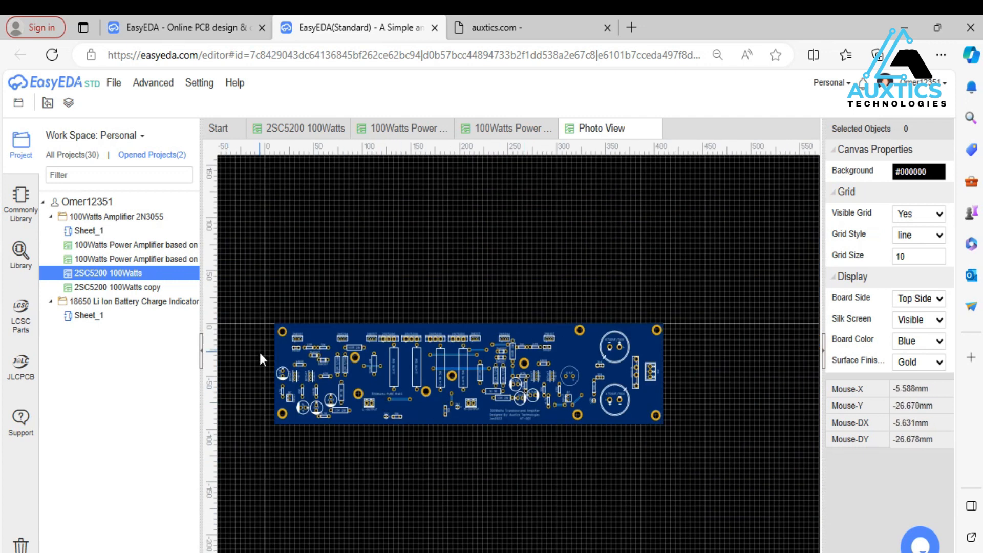
pyautogui.scroll(1, 261, 352)
pyautogui.scroll(-1, 534, 364)
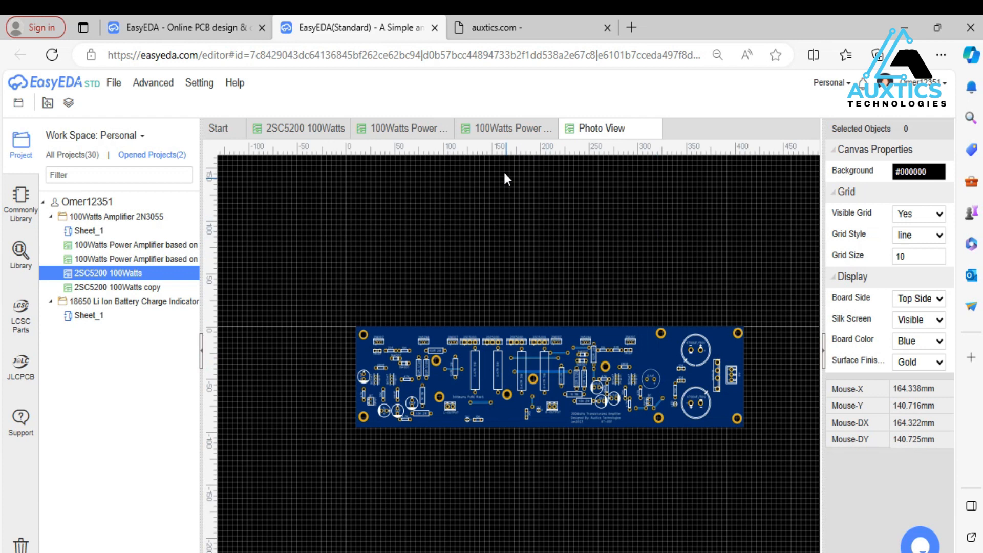
pyautogui.click(501, 132)
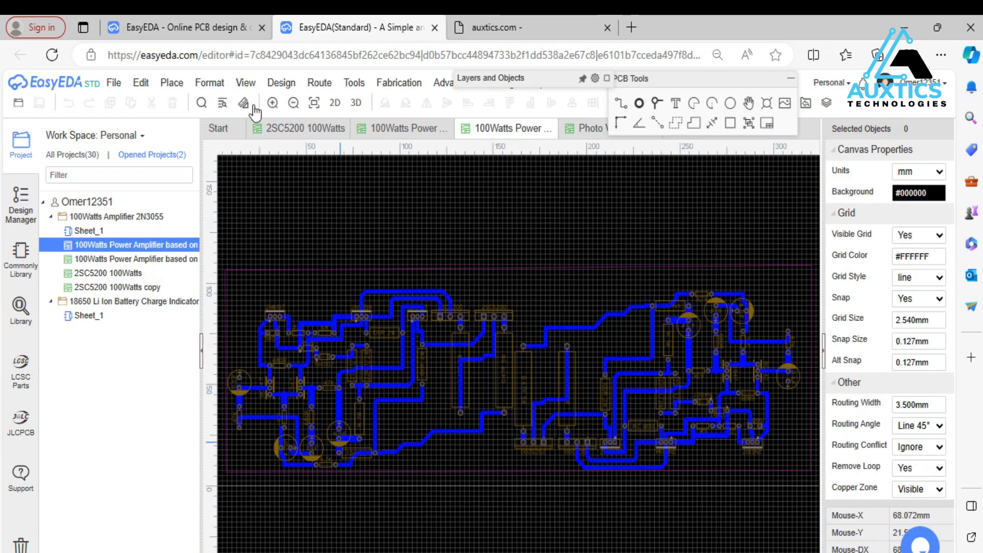
pyautogui.click(408, 130)
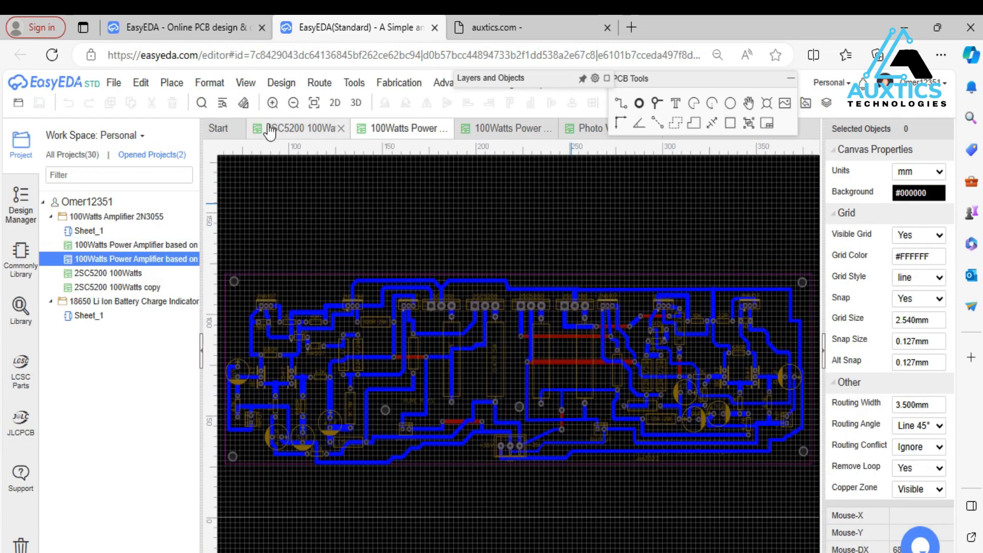
pyautogui.click(307, 131)
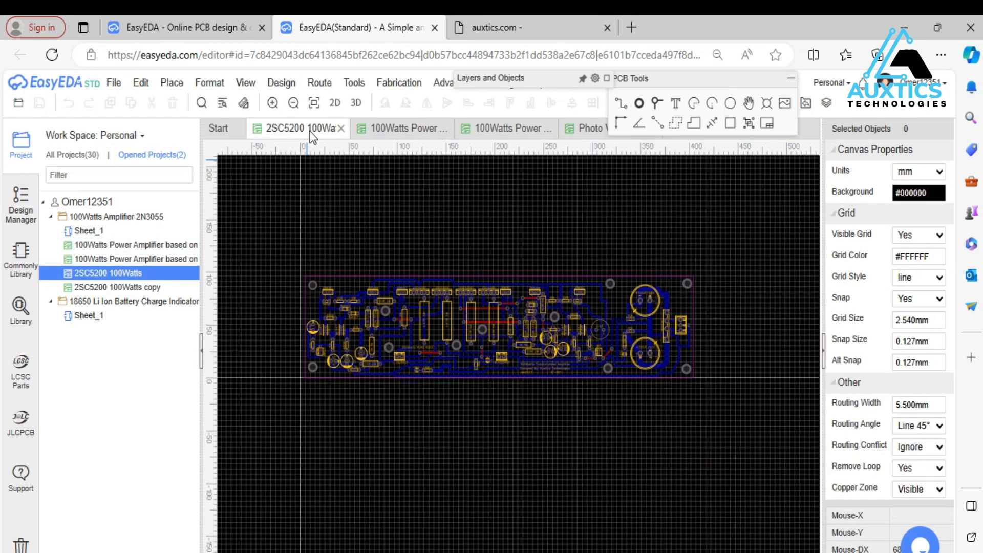
pyautogui.click(357, 104)
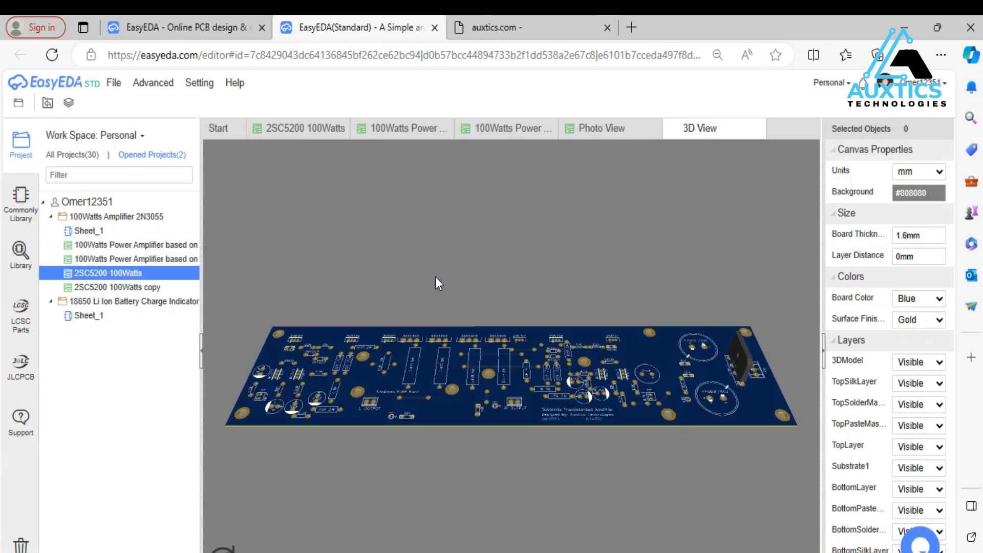
# - Examine the 3D model of the 2SC5200 100Watts board from several angles, including its components and silkscreen labels
pyautogui.moveTo(546, 361); pyautogui.dragTo(510, 328)
pyautogui.moveTo(400, 359); pyautogui.dragTo(656, 349)
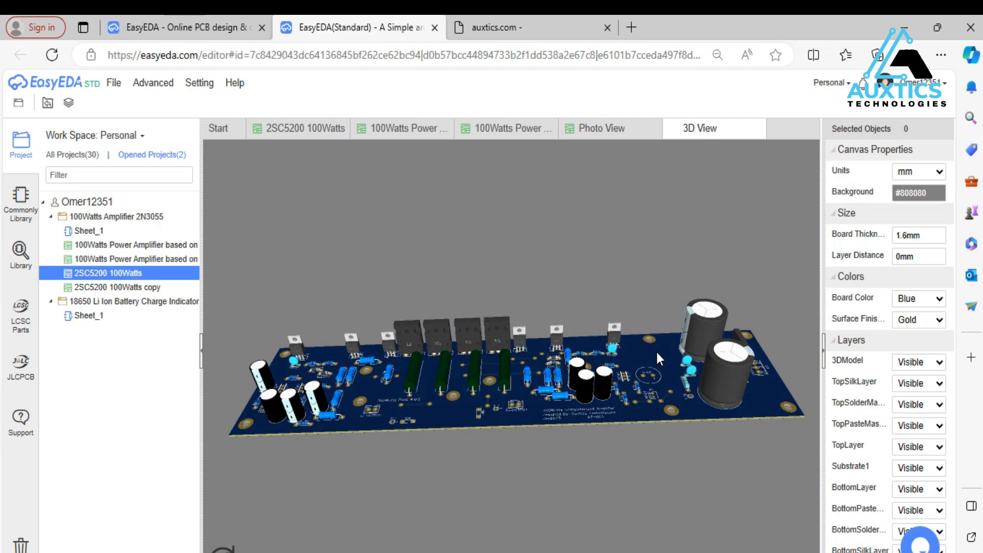
pyautogui.moveTo(494, 381); pyautogui.dragTo(471, 488)
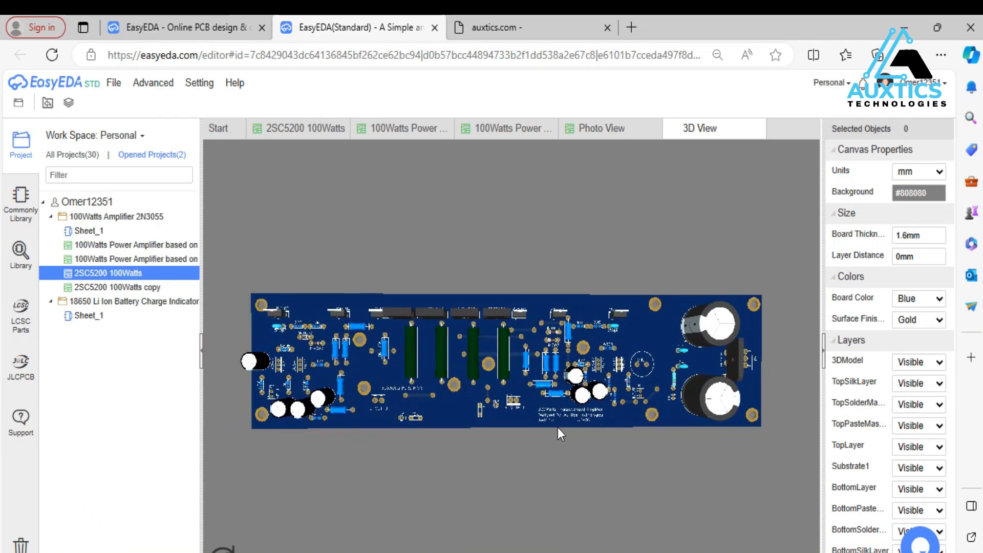
pyautogui.scroll(3, 578, 417)
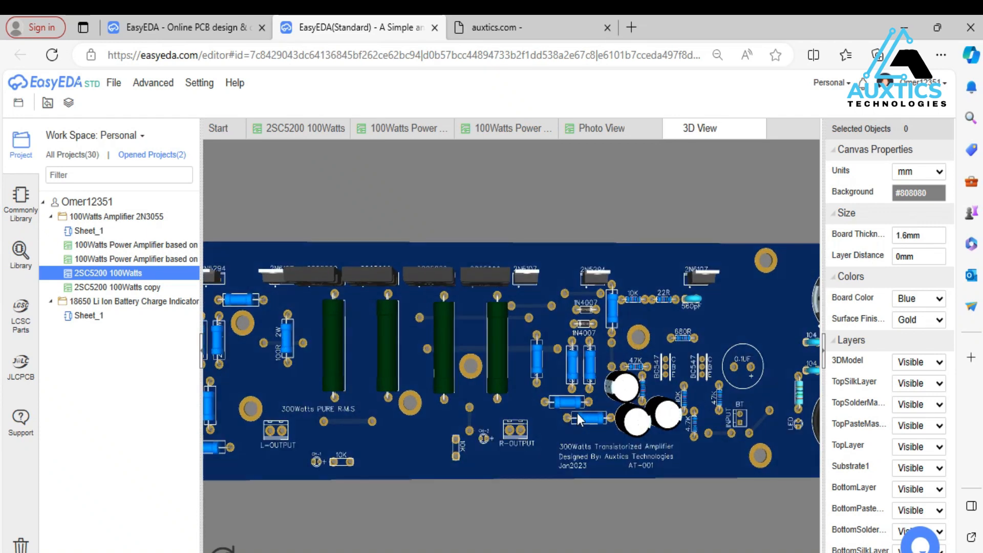
pyautogui.scroll(-3, 578, 418)
pyautogui.scroll(-1, 577, 413)
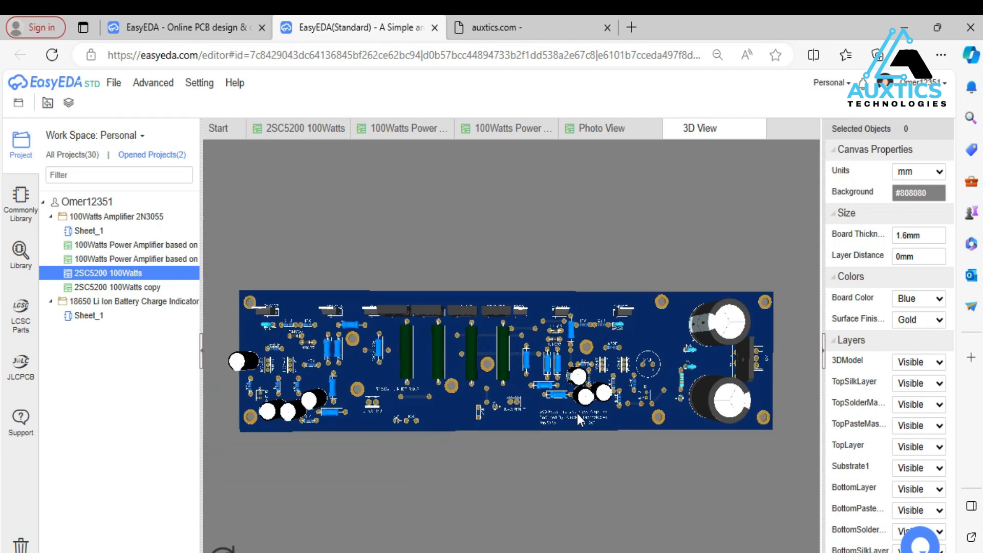
pyautogui.moveTo(475, 422); pyautogui.dragTo(471, 279)
pyautogui.moveTo(472, 245); pyautogui.dragTo(449, 438)
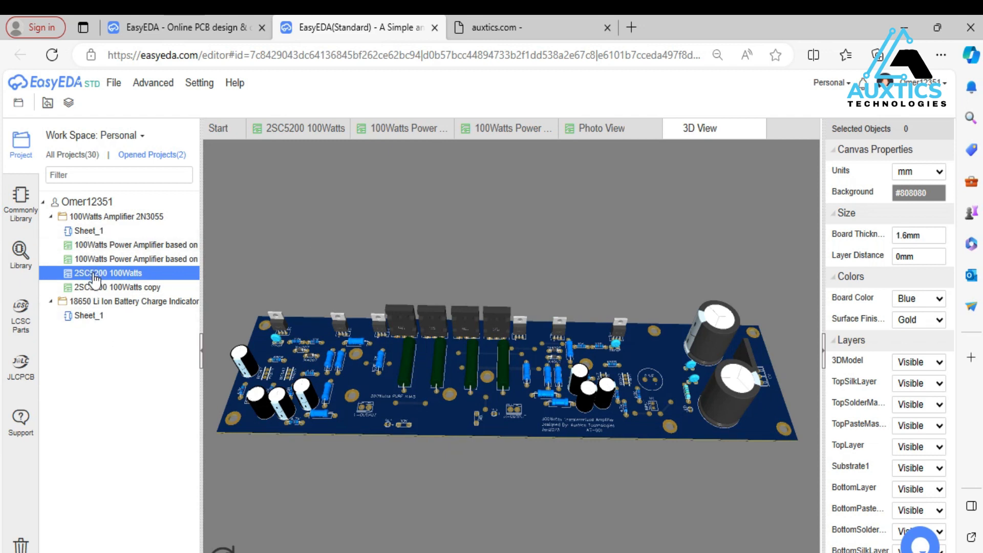
# - Close both 100Watts Power Amplifier boards, the photo view and the 3D view, leaving the 2SC5200 100Watts board open
pyautogui.click(494, 132)
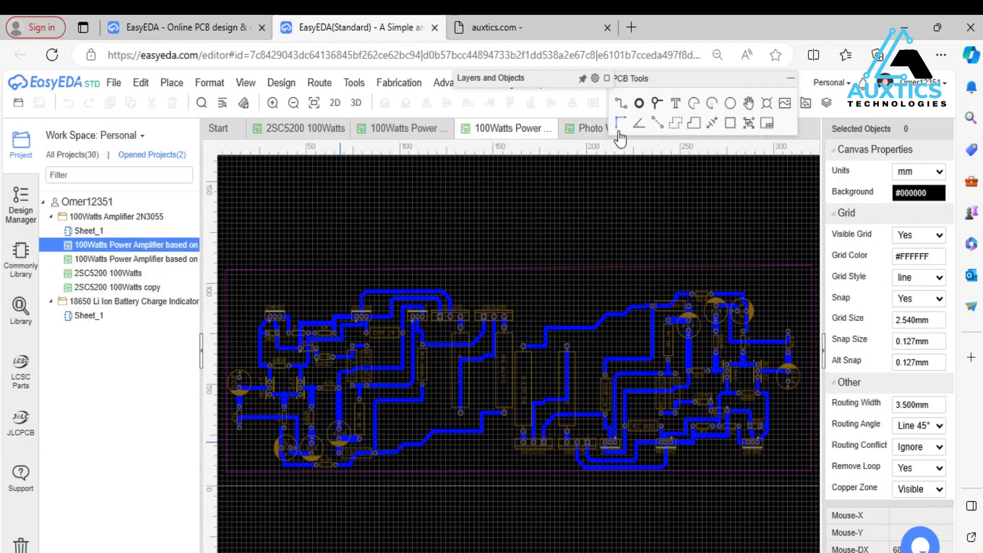
pyautogui.click(446, 129)
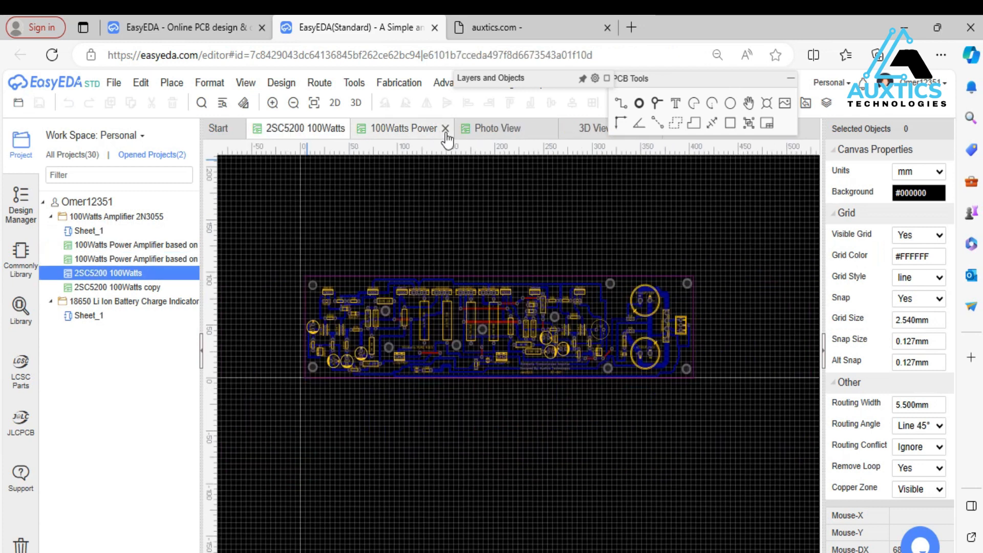
pyautogui.click(446, 129)
pyautogui.click(446, 128)
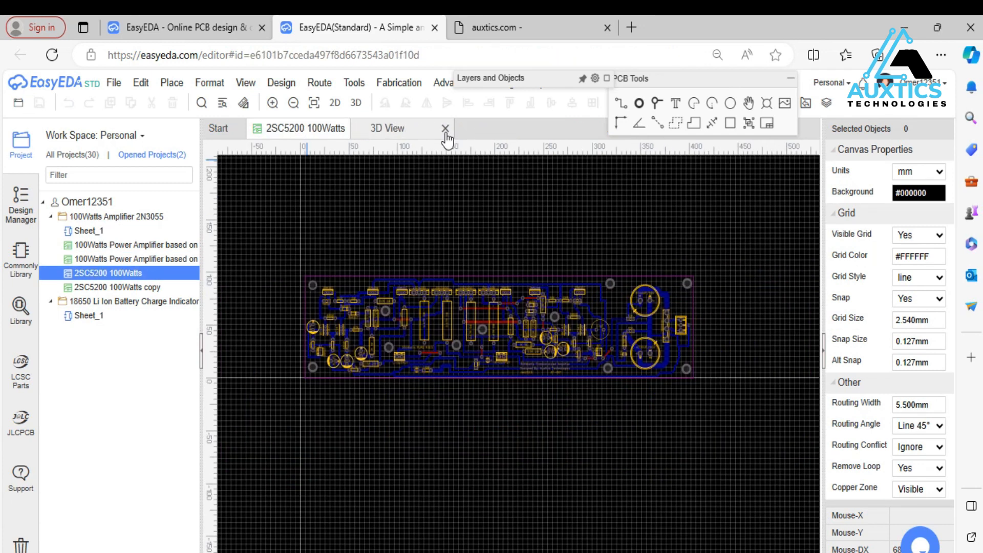
pyautogui.click(446, 129)
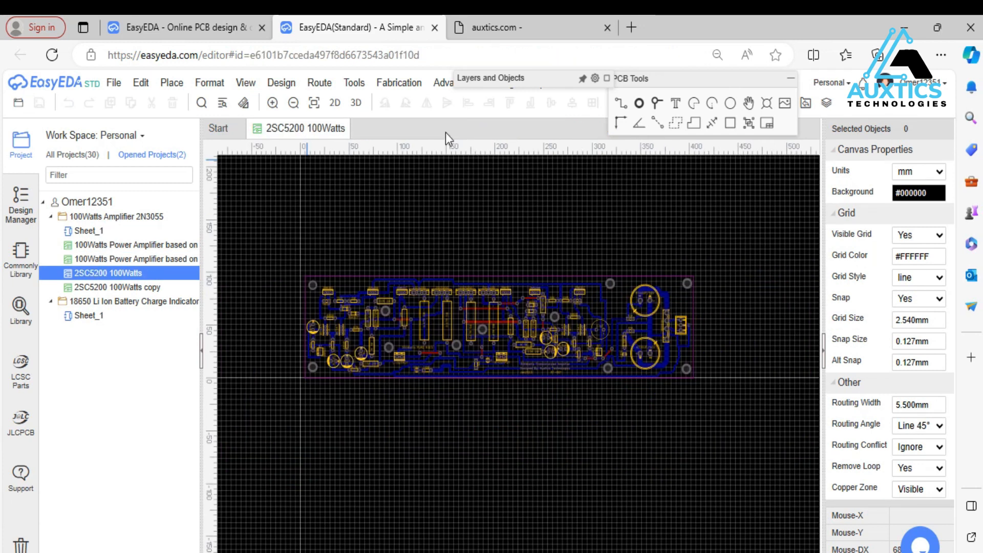
# - Open Sheet_1 of the 18650 Li Ion Battery Charge Indicator project and look over its circuit
pyautogui.click(74, 315)
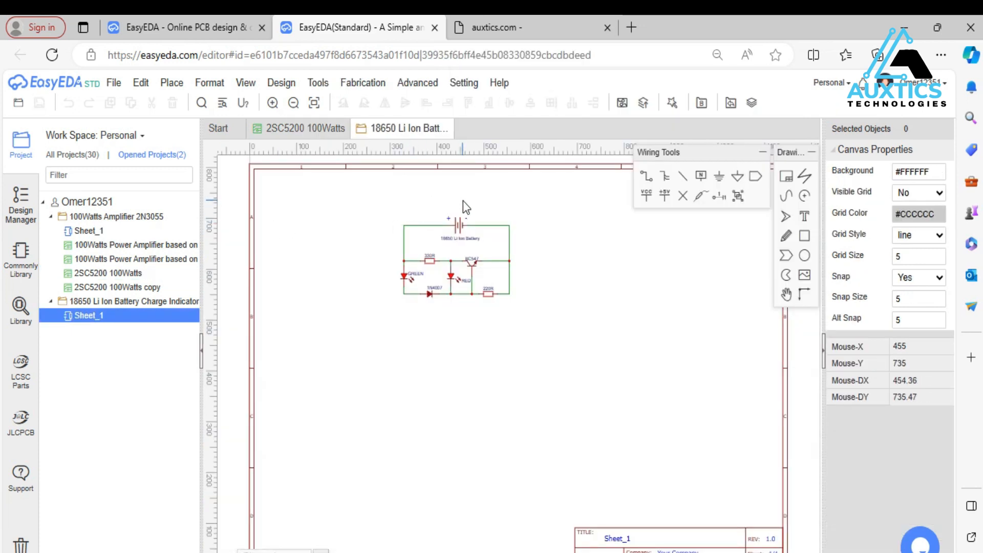
pyautogui.scroll(5, 456, 213)
pyautogui.scroll(-1, 434, 216)
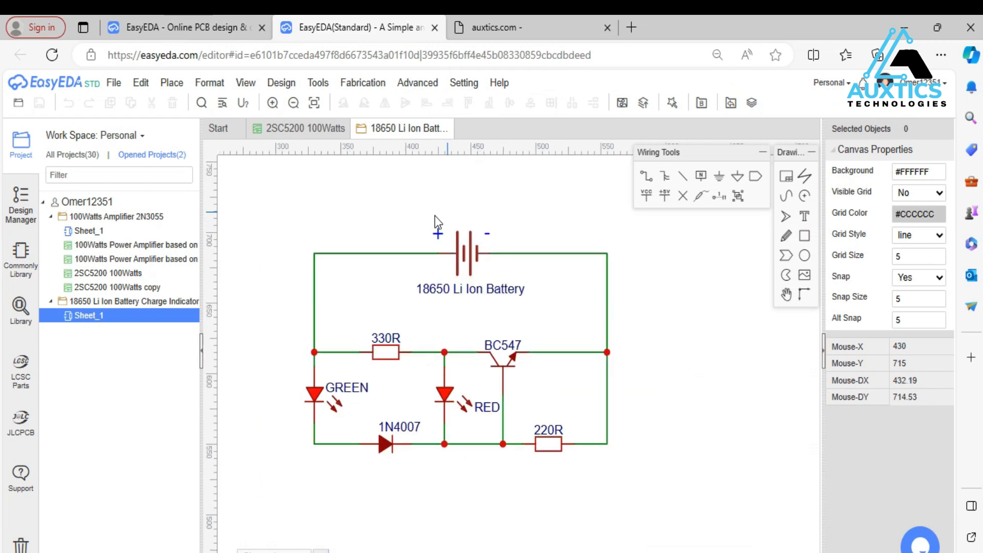
pyautogui.scroll(-1, 360, 217)
# - Show the grid on the battery charge indicator schematic and check it at different magnifications
pyautogui.click(246, 83)
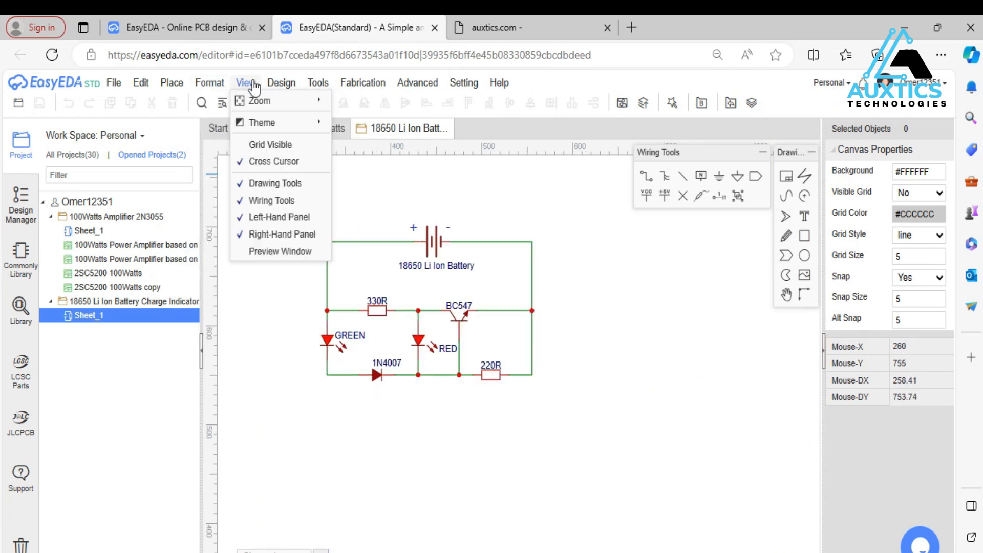
pyautogui.click(271, 145)
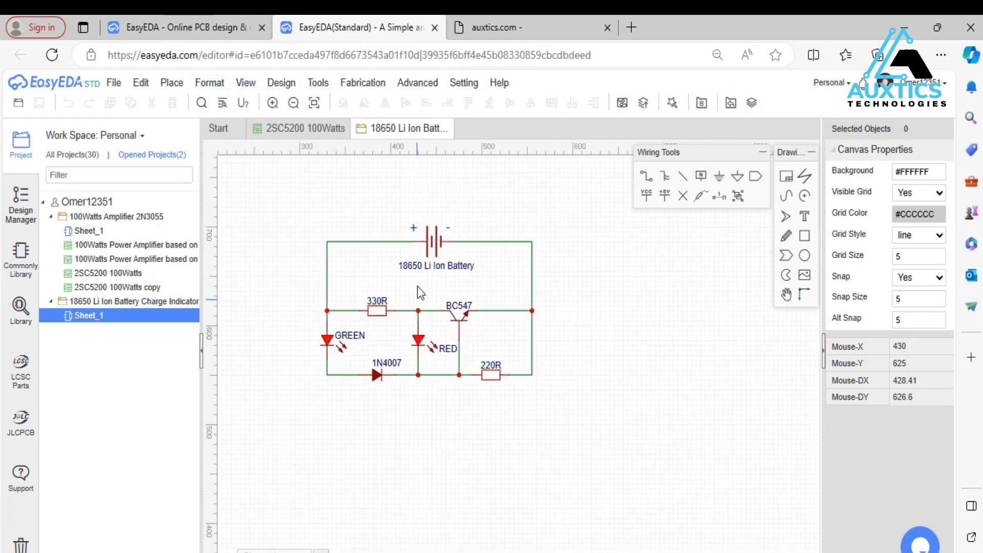
pyautogui.scroll(2, 388, 280)
pyautogui.scroll(1, 388, 280)
pyautogui.scroll(-3, 386, 279)
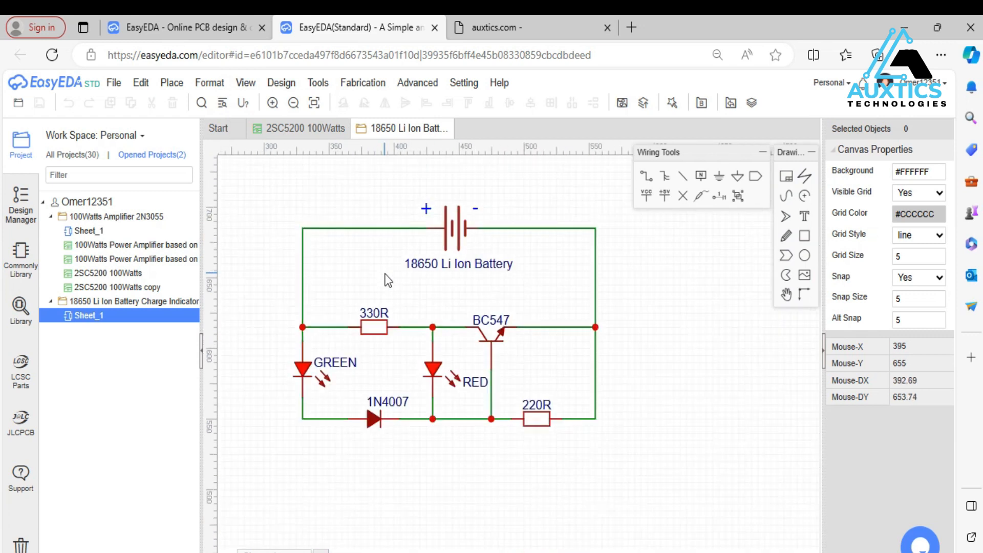
# - Hide the grid on the battery charge indicator schematic and inspect the circuit's components and wiring
pyautogui.click(236, 83)
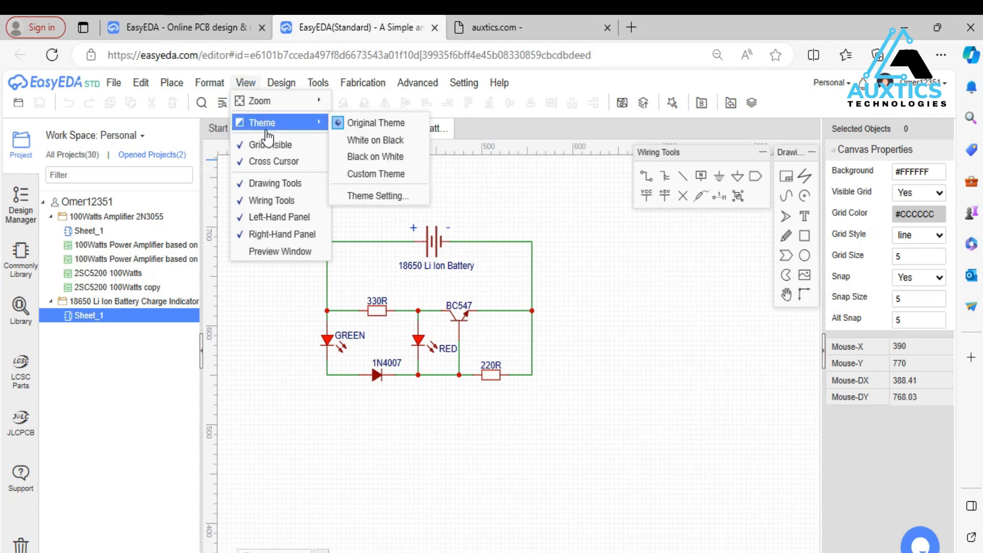
pyautogui.click(263, 145)
pyautogui.scroll(1, 325, 223)
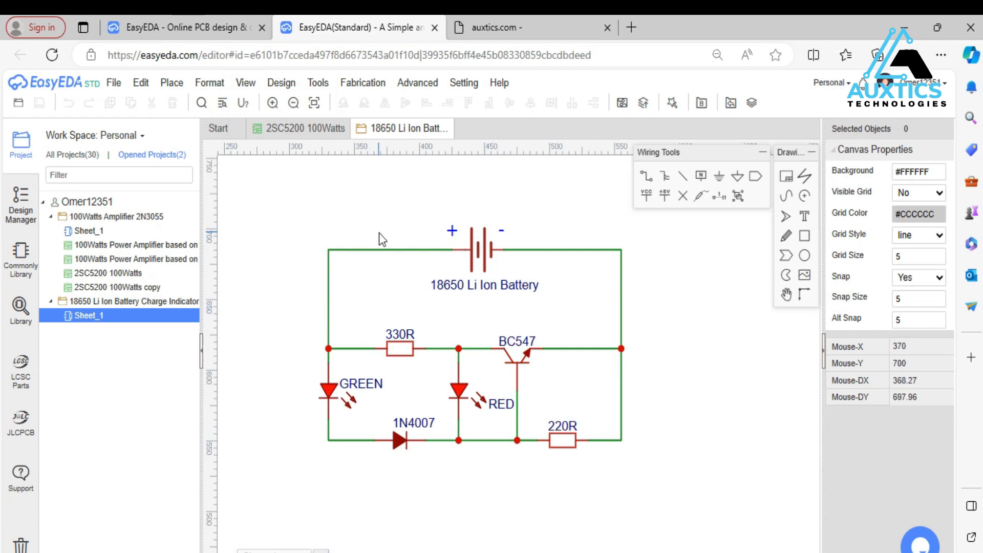
pyautogui.scroll(3, 590, 323)
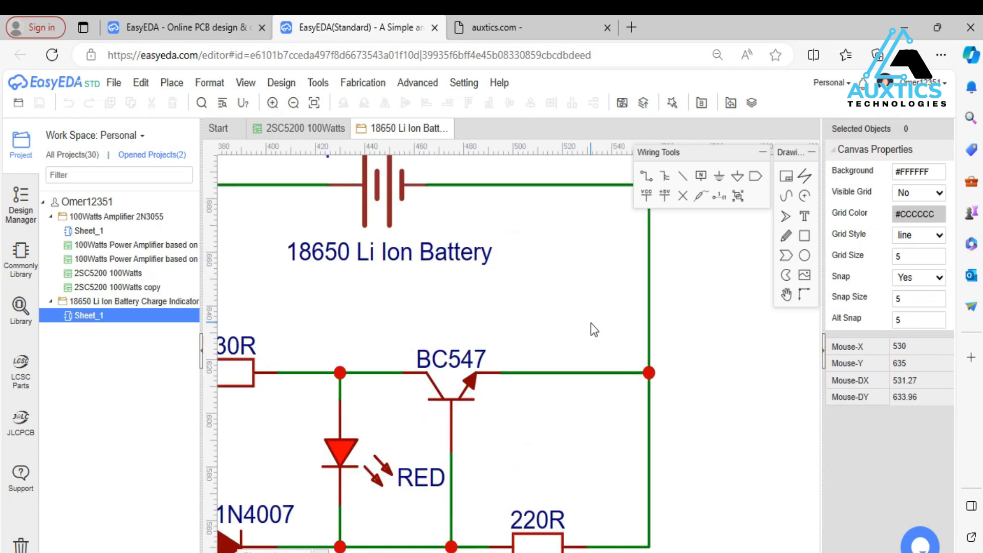
pyautogui.scroll(-3, 493, 310)
pyautogui.scroll(-1, 493, 311)
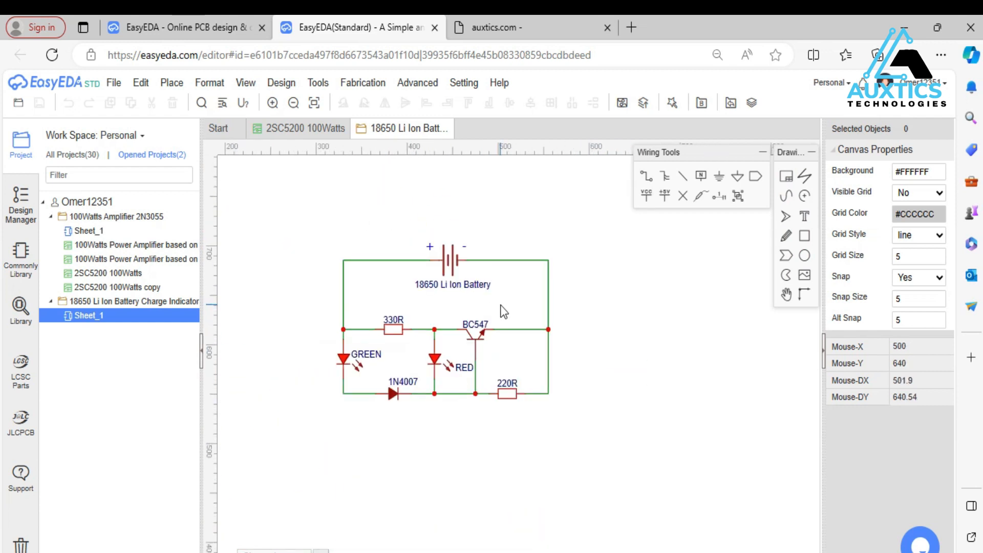
pyautogui.rightClick(612, 303)
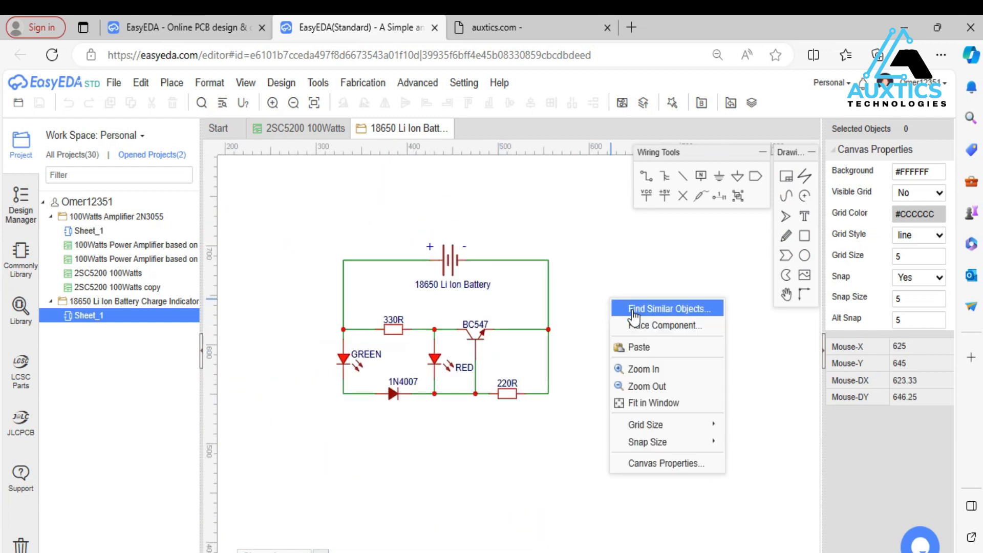
pyautogui.click(518, 215)
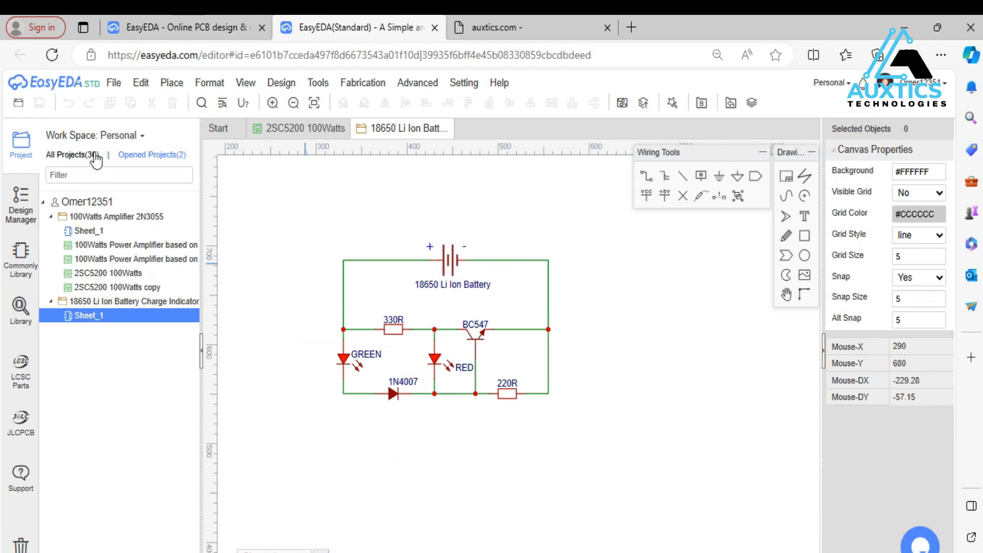
# - Create a new blank schematic
pyautogui.click(114, 83)
pyautogui.moveTo(141, 102)
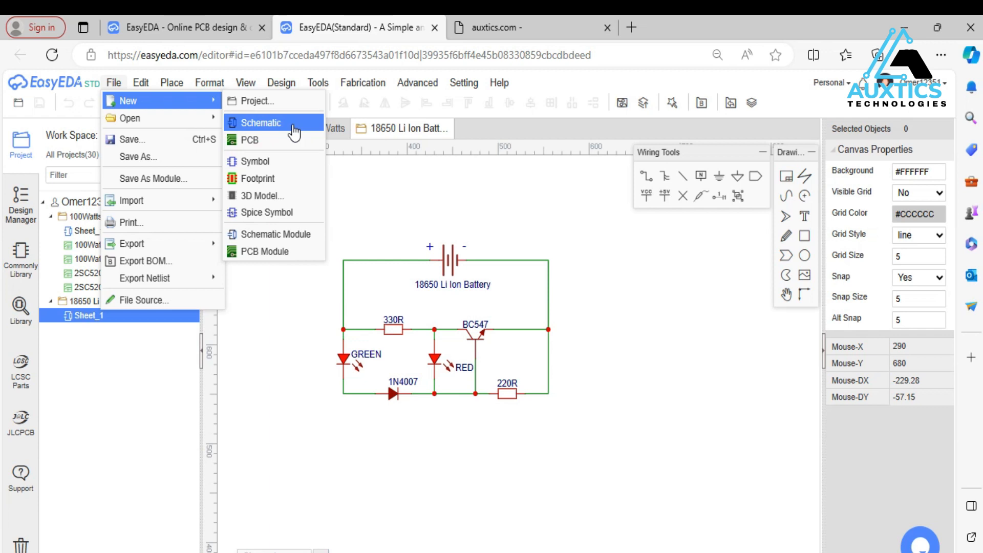
pyautogui.click(293, 127)
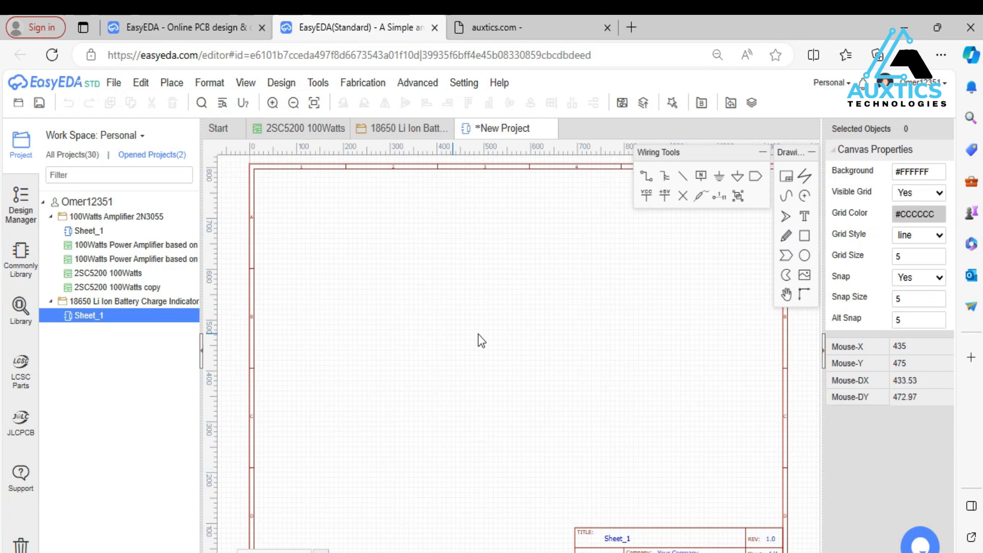
# - Start placing a component in the new schematic and search the EasyEDA symbol library for bc547
pyautogui.rightClick(393, 263)
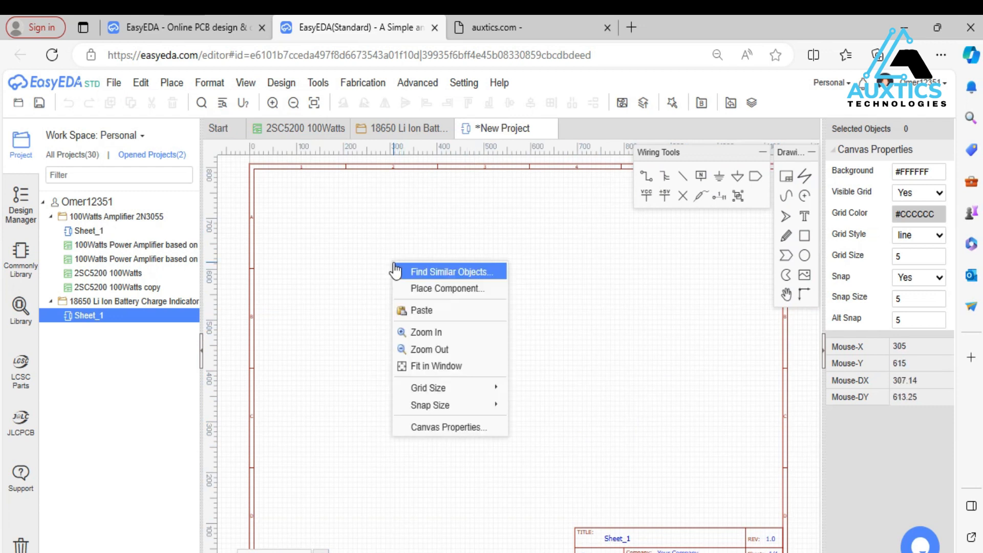
pyautogui.click(475, 289)
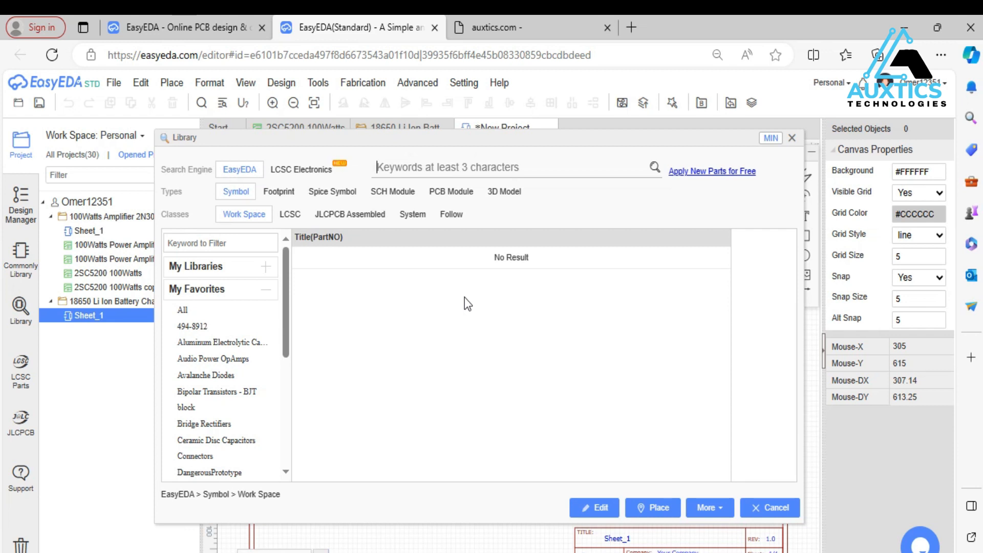
pyautogui.write('bc547')
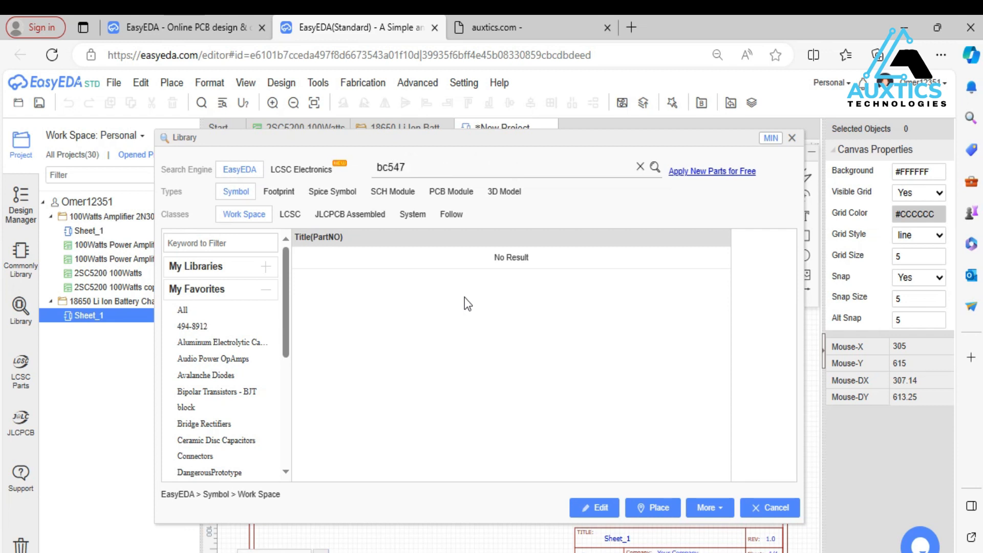
pyautogui.press('Return')
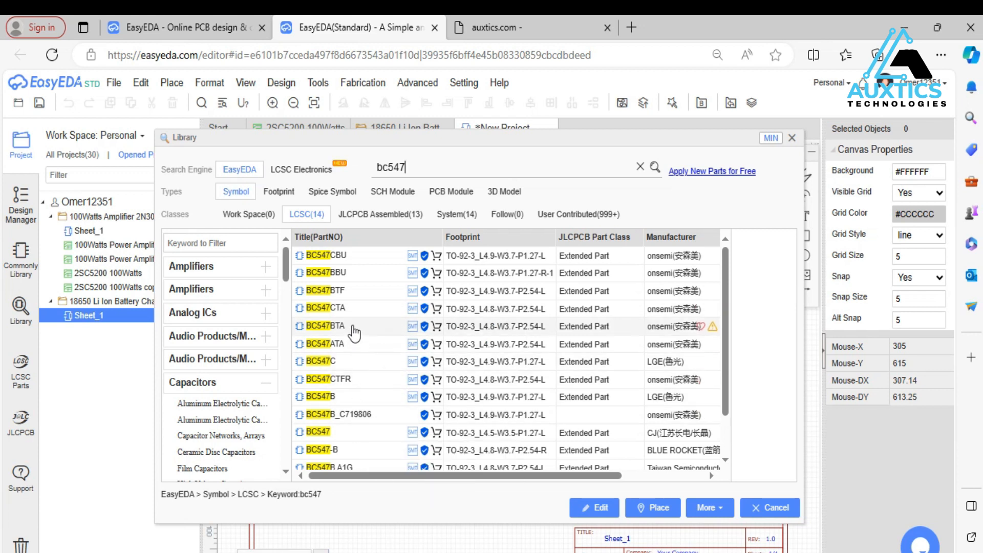
# - Compare the previews of BC547B and BC547CTFR in the search results and select the BC547B transistor
pyautogui.click(357, 397)
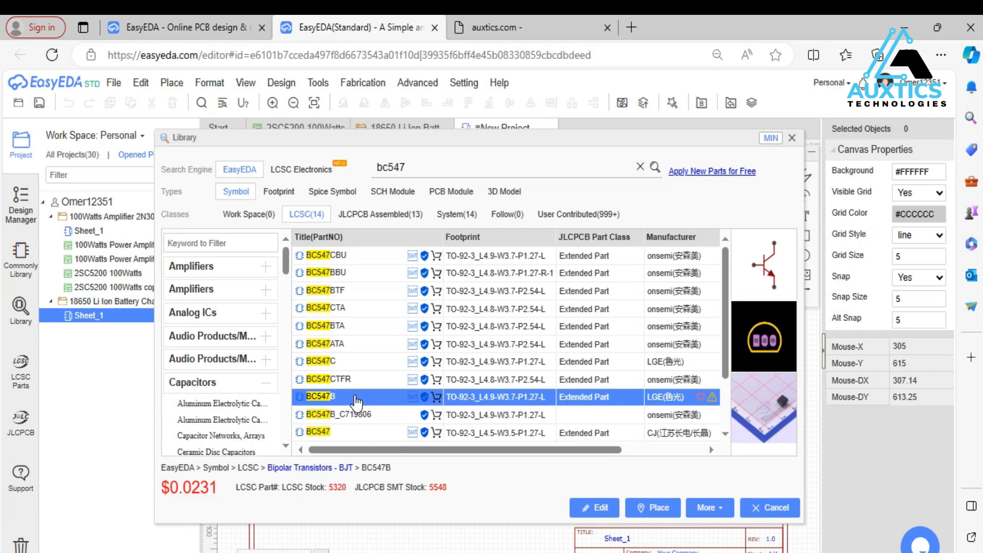
pyautogui.click(356, 383)
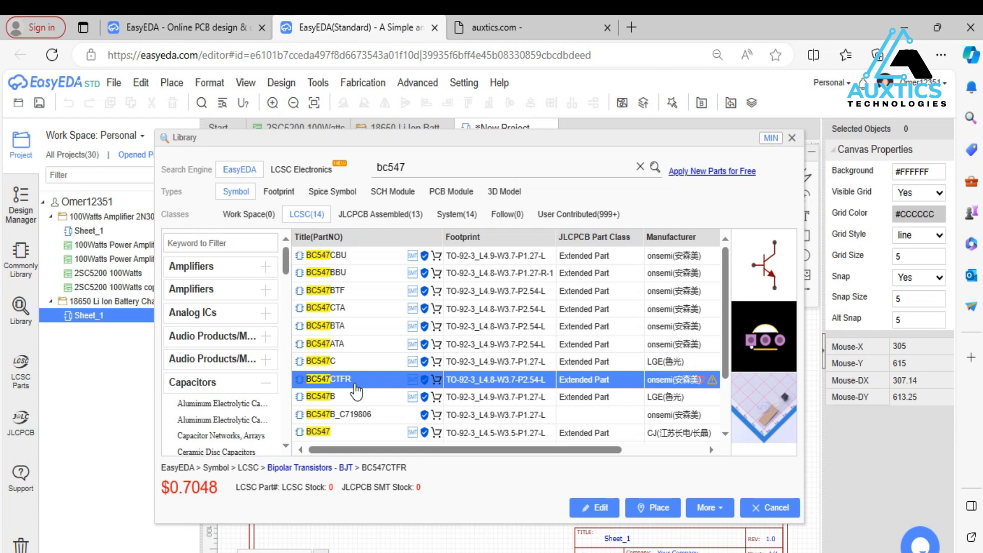
pyautogui.click(357, 398)
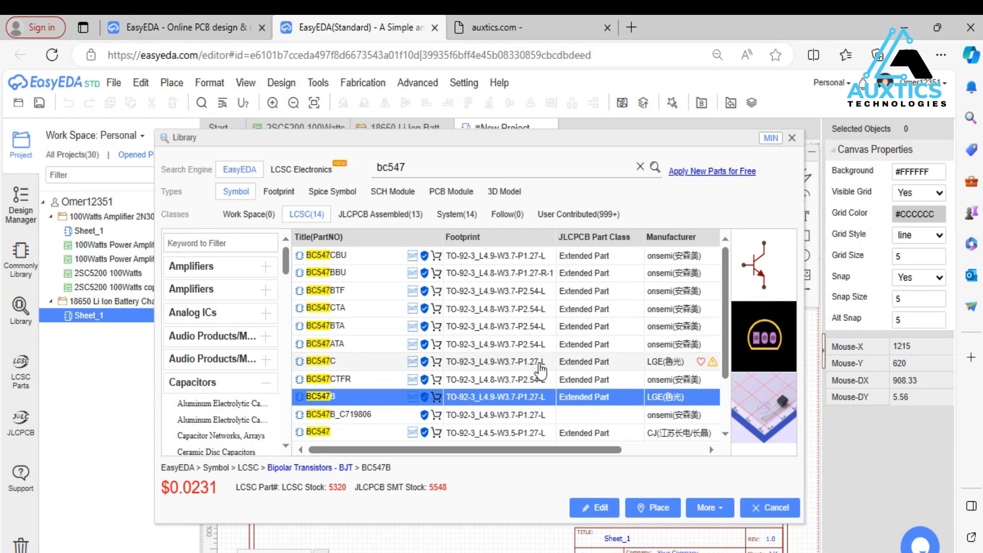
# - Compare the previews of BC547CTFR, BC547C, BC547BTA and BC547ATA in the search results and reselect BC547B
pyautogui.click(369, 380)
pyautogui.click(357, 361)
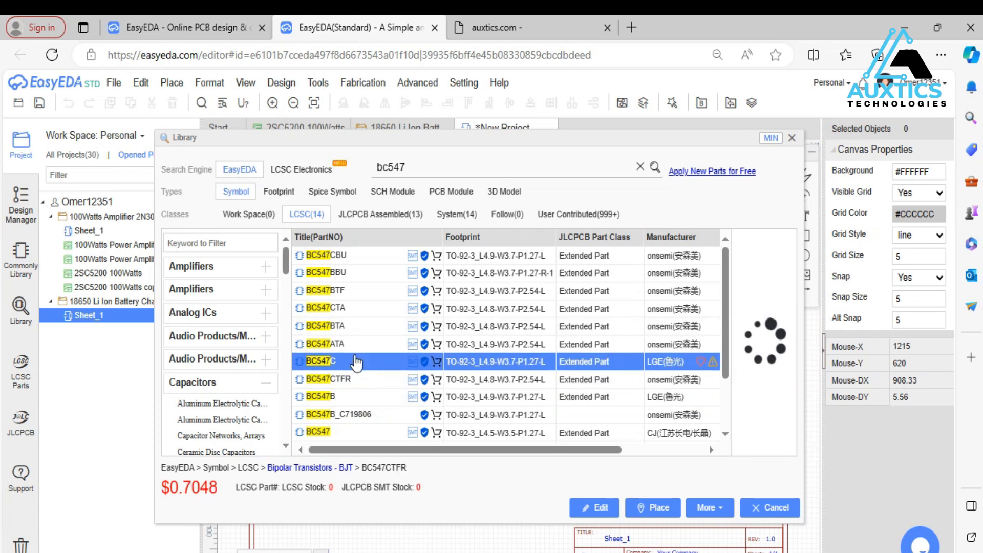
pyautogui.click(359, 330)
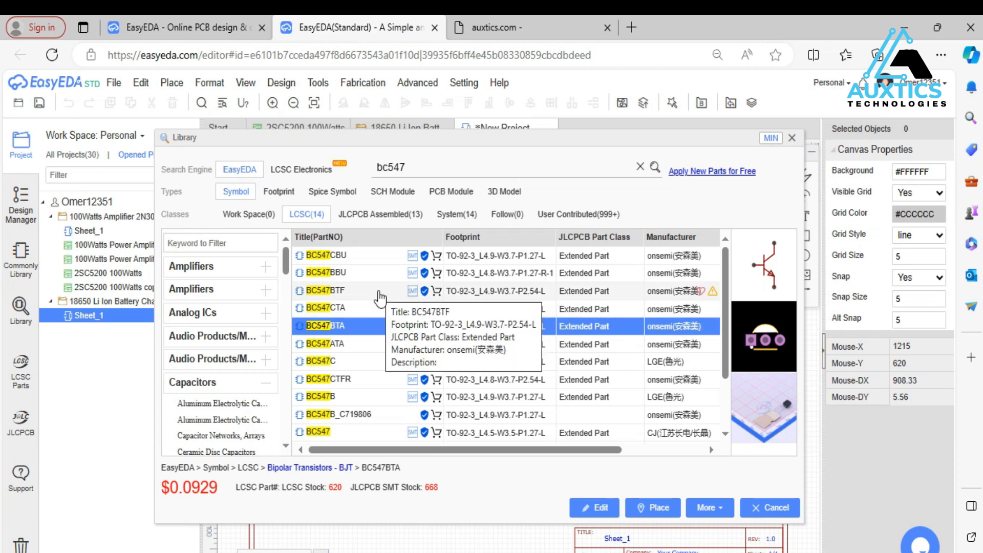
pyautogui.click(376, 348)
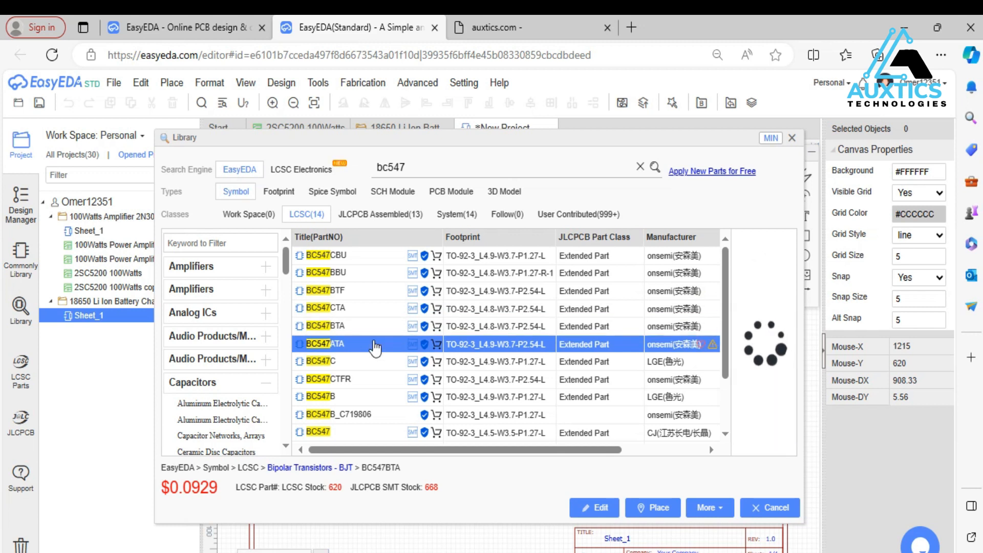
pyautogui.click(373, 365)
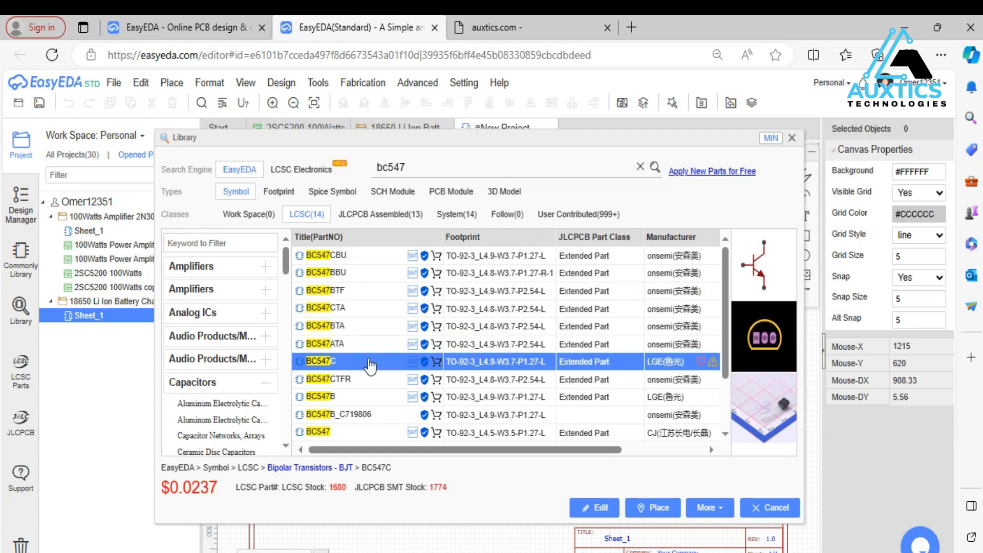
pyautogui.click(373, 396)
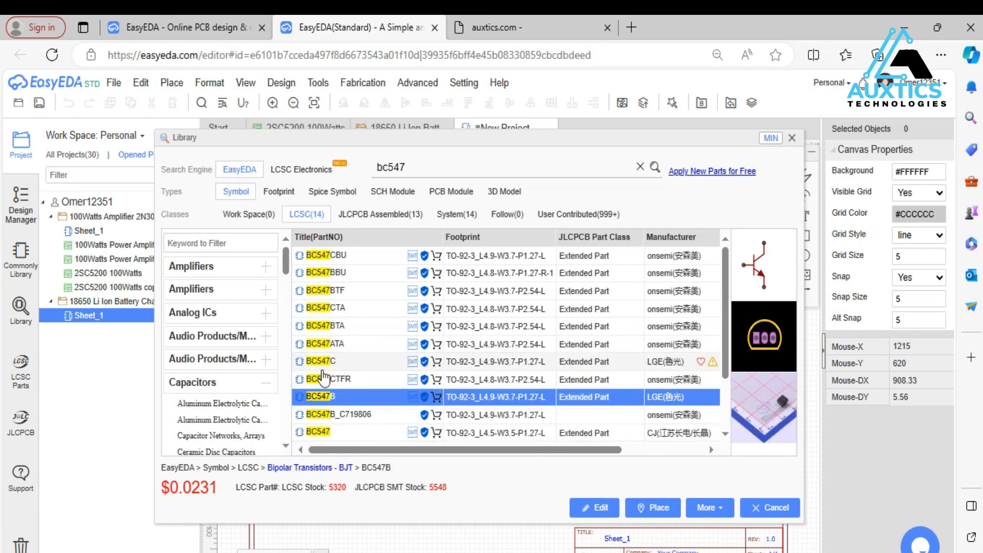
# - Place the BC547B transistor on the blank schematic and end the placement
pyautogui.click(659, 507)
pyautogui.click(428, 294)
pyautogui.rightClick(419, 314)
# - Change the transistor's part name label to BC547
pyautogui.scroll(5, 418, 292)
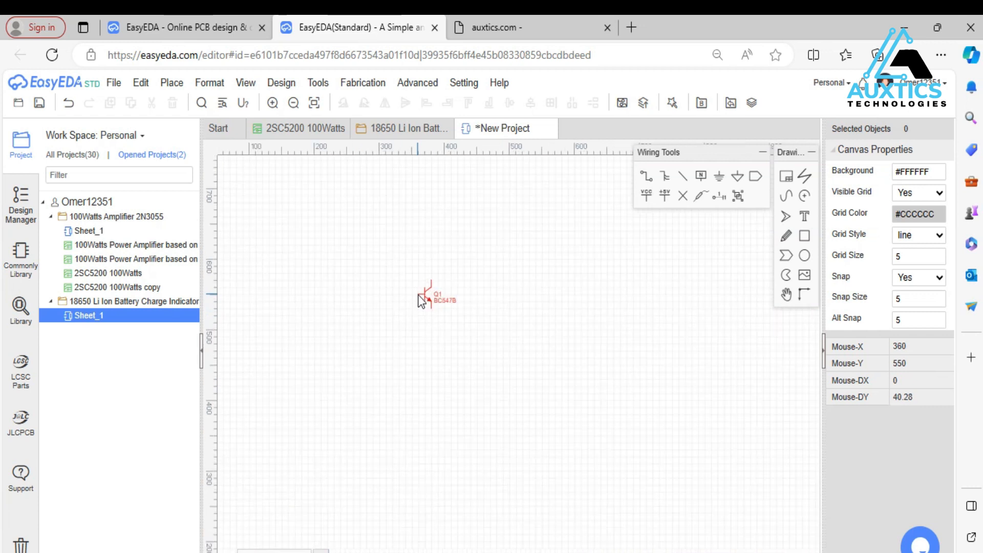
pyautogui.scroll(3, 456, 291)
pyautogui.scroll(-1, 456, 291)
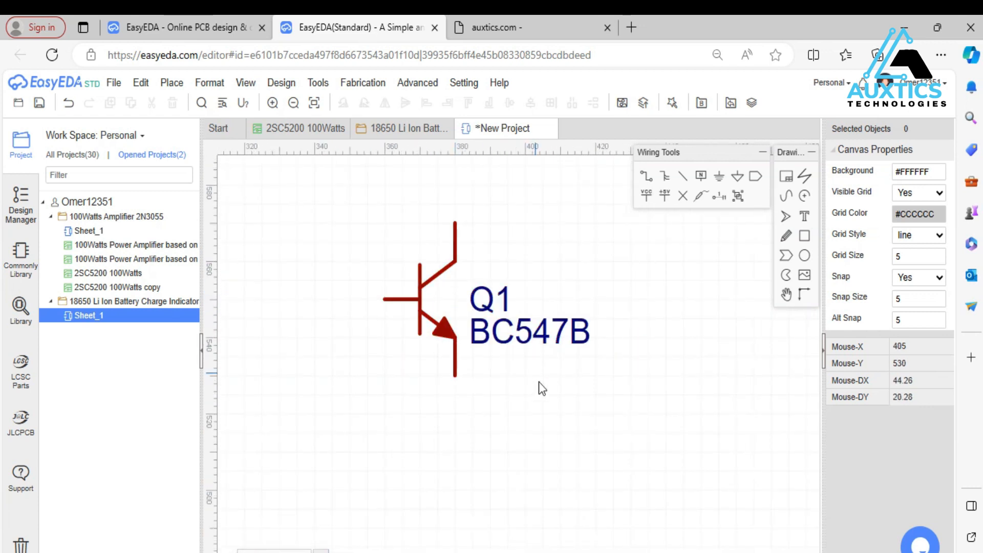
pyautogui.doubleClick(534, 330)
pyautogui.click(581, 338)
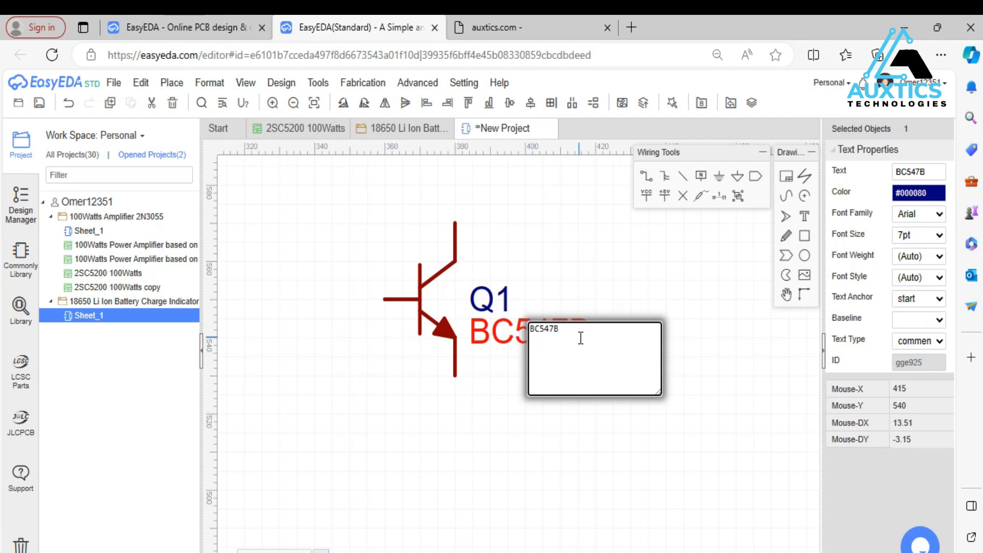
pyautogui.press('Return')
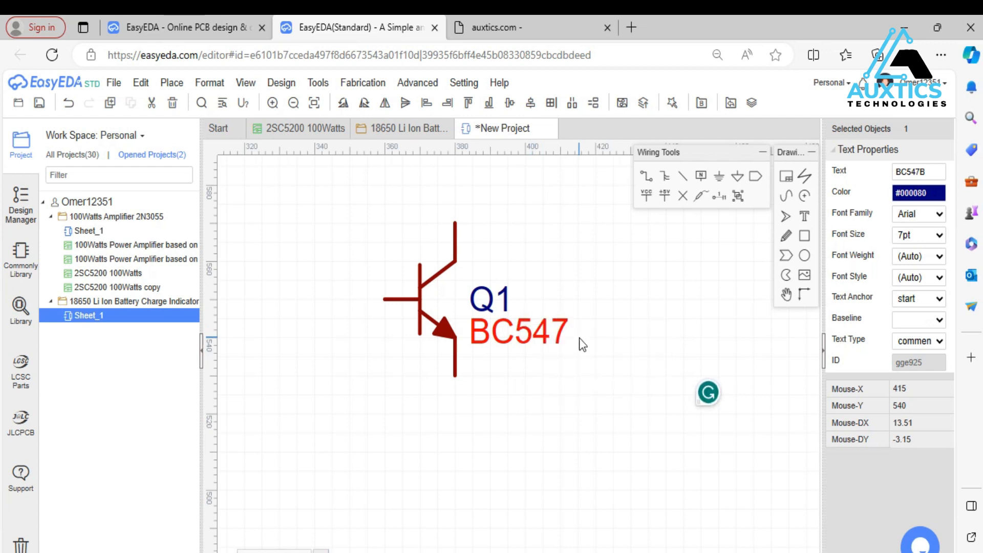
pyautogui.click(580, 337)
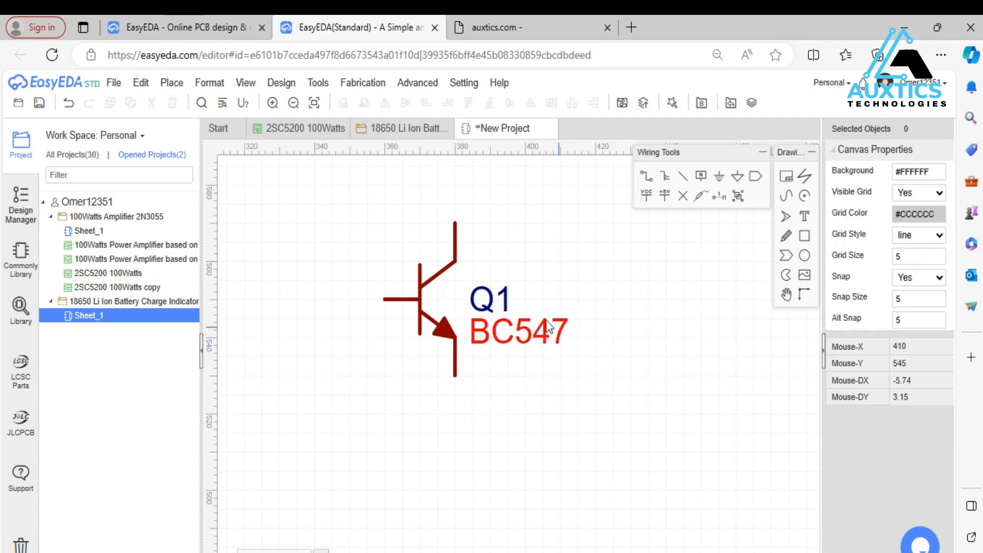
# - Delete the transistor's Q1 designator and move the BC547 label up beside the symbol
pyautogui.doubleClick(495, 299)
pyautogui.click(502, 229)
pyautogui.click(506, 302)
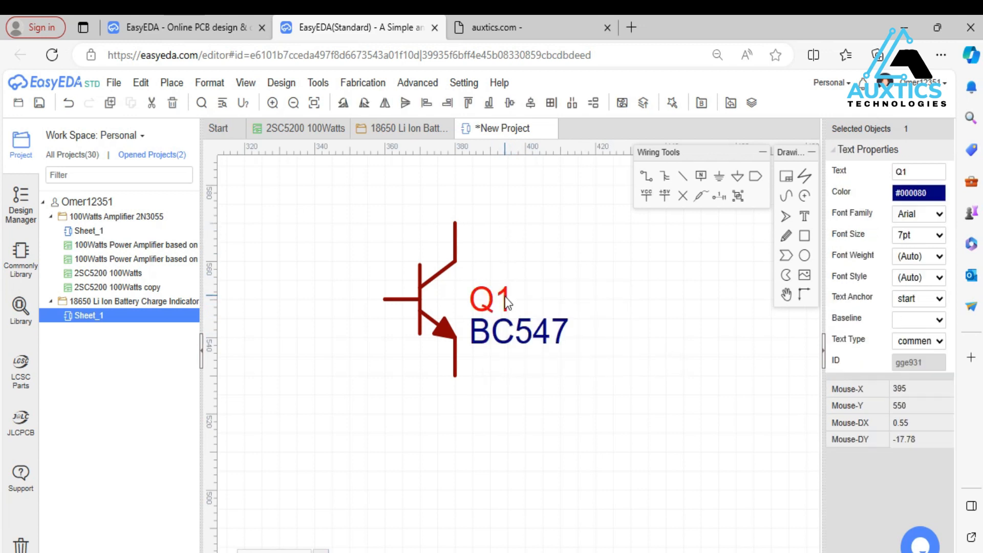
pyautogui.press('Delete')
pyautogui.moveTo(504, 333); pyautogui.dragTo(478, 306)
pyautogui.doubleClick(479, 306)
pyautogui.click(499, 385)
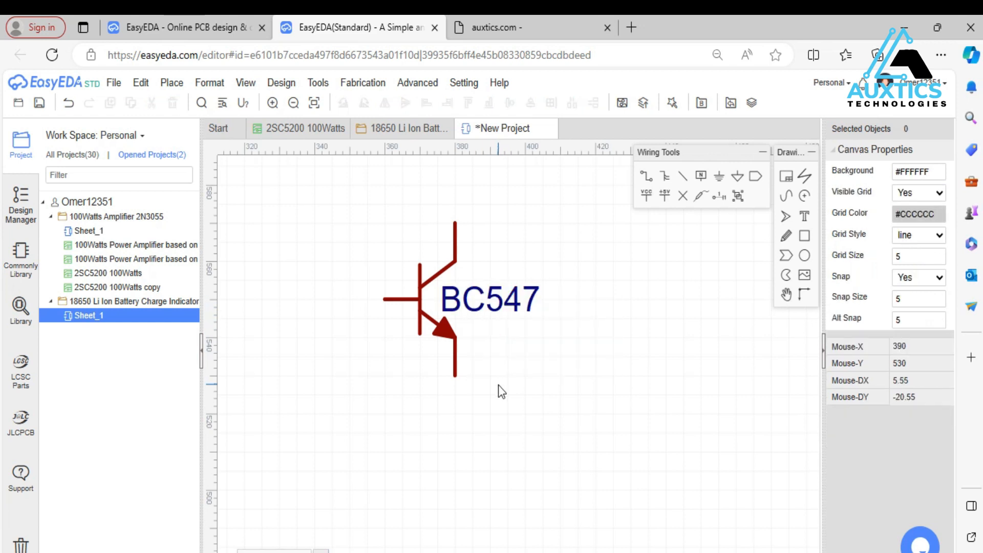
# - Delete the BC547 label, and undo the label deletions and the label move
pyautogui.click(500, 308)
pyautogui.press('Delete')
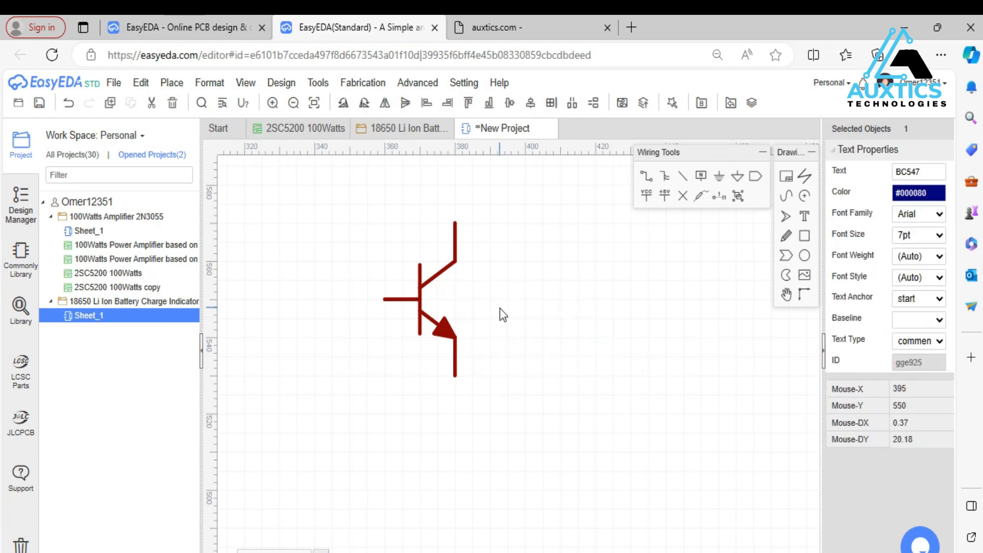
pyautogui.hotkey('ctrl', 'z')
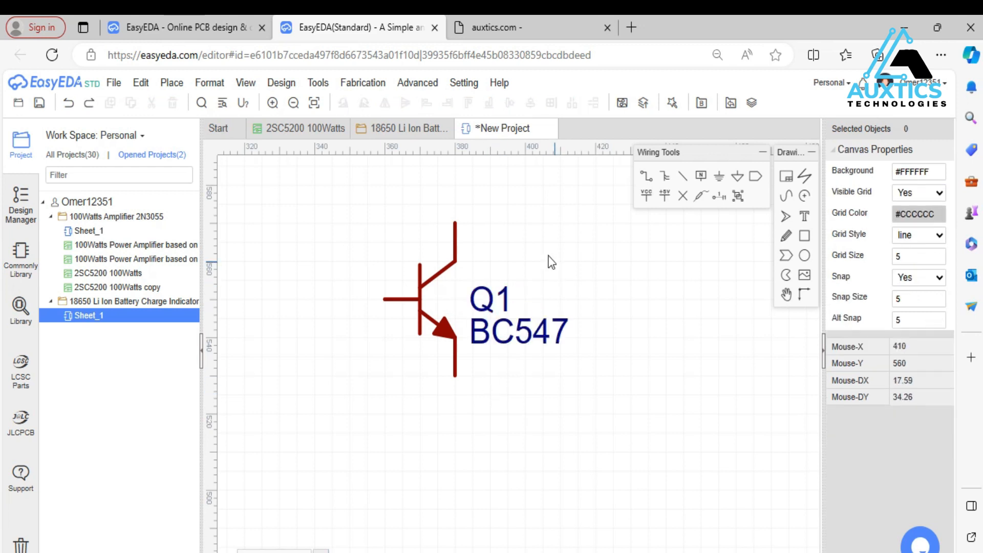
# - Start placing another component and search the EasyEDA symbol library for resistor
pyautogui.scroll(-2, 507, 241)
pyautogui.scroll(-2, 507, 240)
pyautogui.scroll(2, 520, 204)
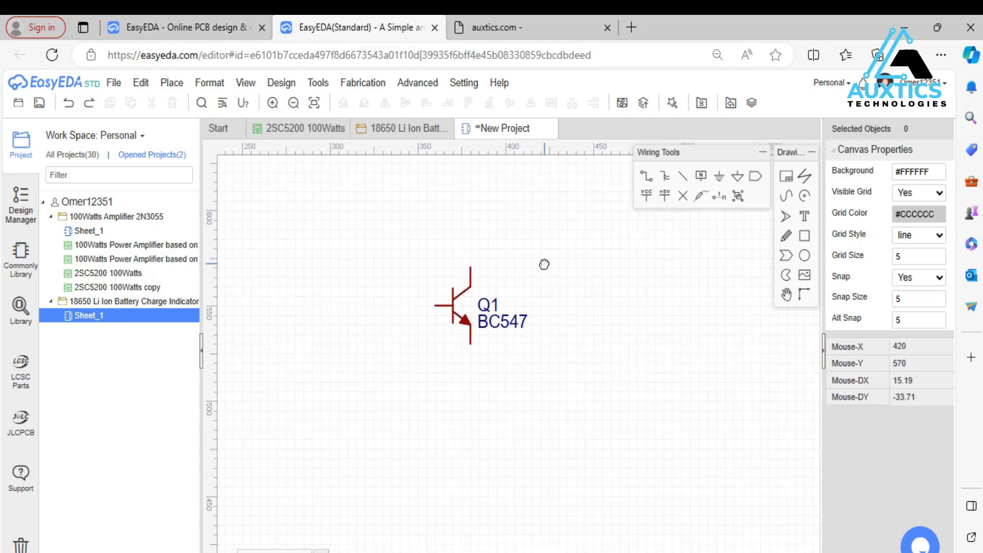
pyautogui.rightClick(547, 267)
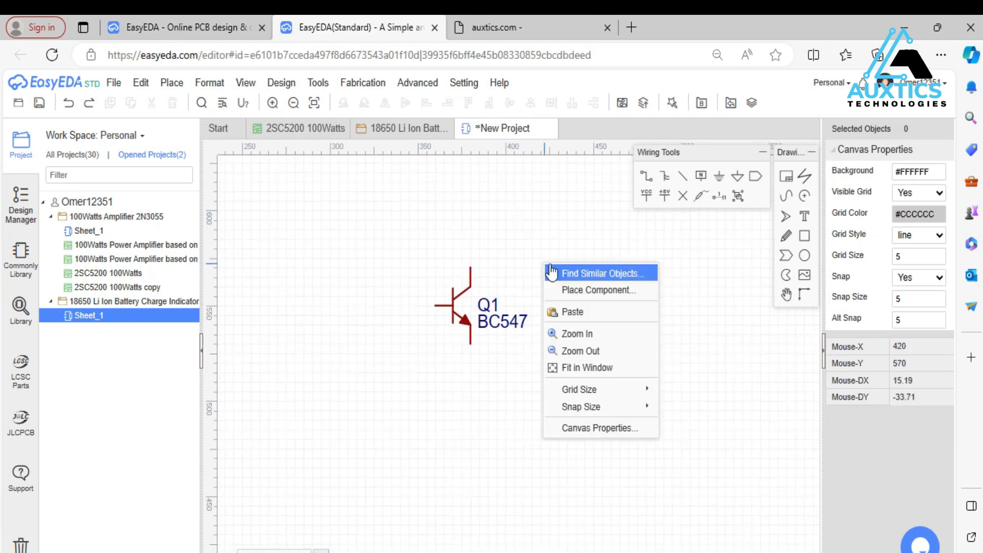
pyautogui.click(584, 291)
pyautogui.doubleClick(388, 163)
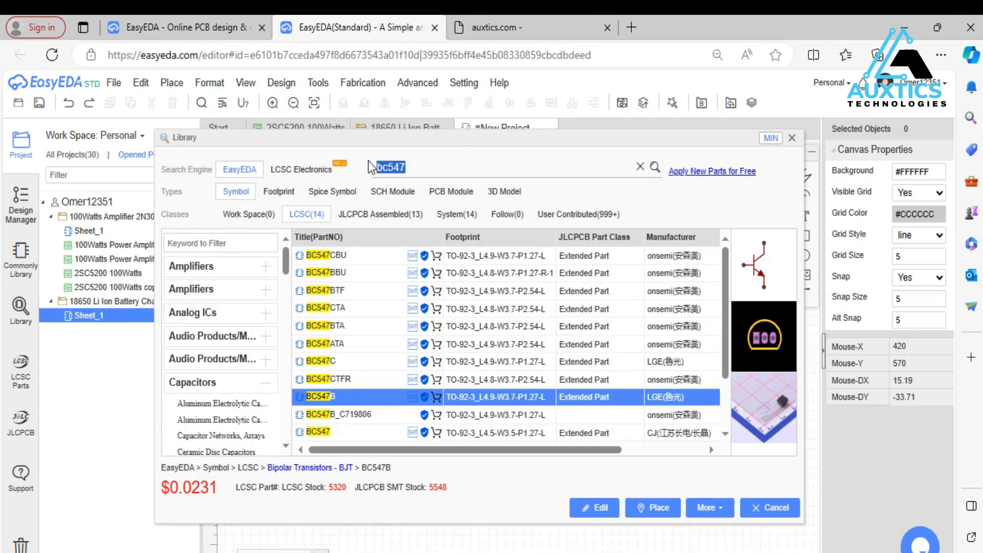
pyautogui.write('resitor')
pyautogui.press('BackSpace')
pyautogui.press('BackSpace')
pyautogui.press('BackSpace')
pyautogui.write('stor')
pyautogui.press('Return')
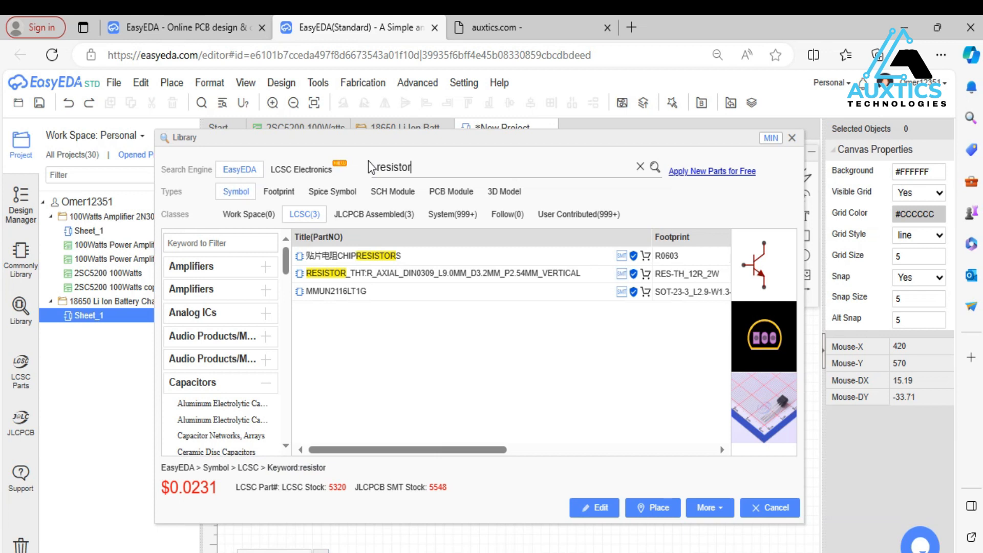
# - Preview the chip resistor, the axial through-hole resistor and MMUN2116LT1G in the search results
pyautogui.click(385, 258)
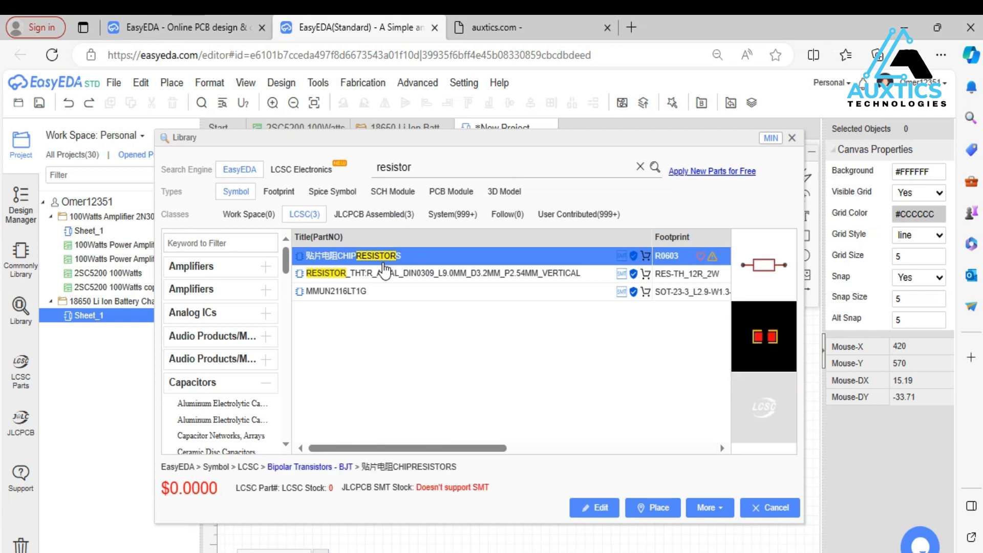
pyautogui.click(385, 274)
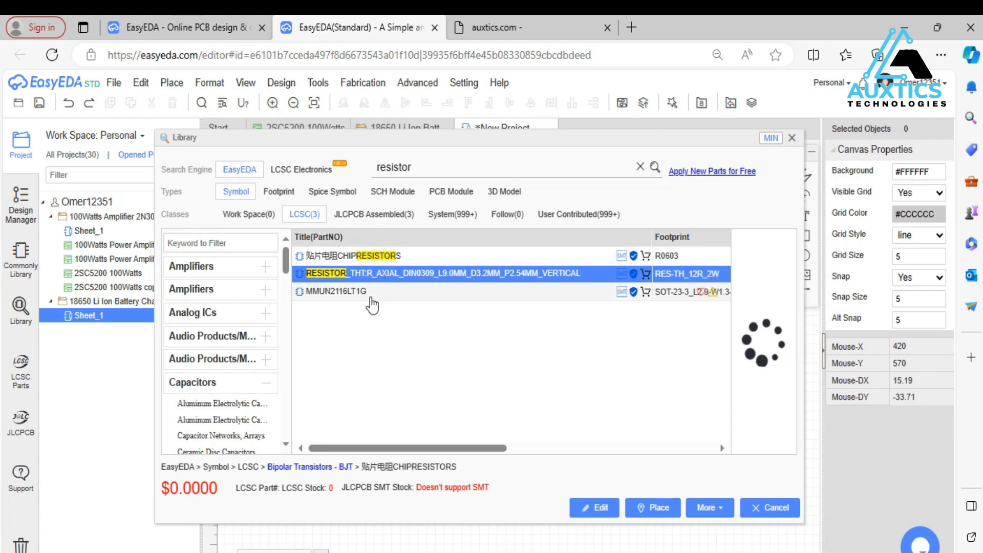
pyautogui.moveTo(371, 306)
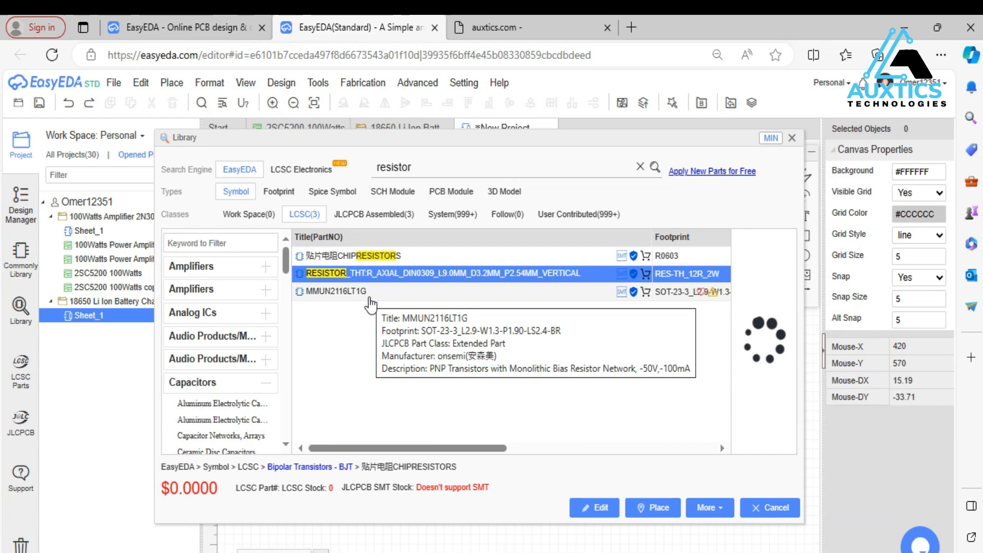
pyautogui.click(370, 298)
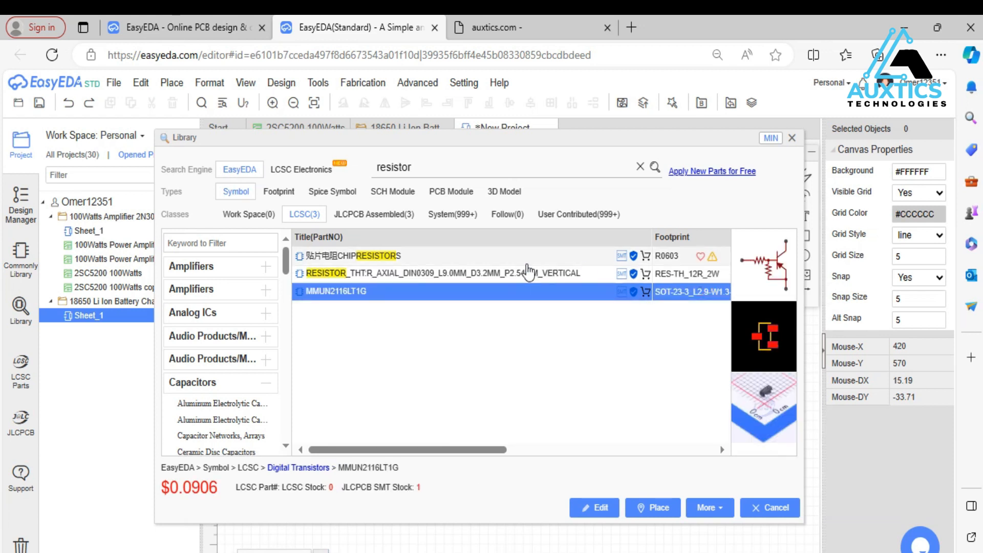
# - Select the RESISTOR_THT:R_AXIAL_DIN0309_L9.0MM_D3.2MM_P2.54MM_VERTICAL symbol and place one resistor below the transistor
pyautogui.click(393, 275)
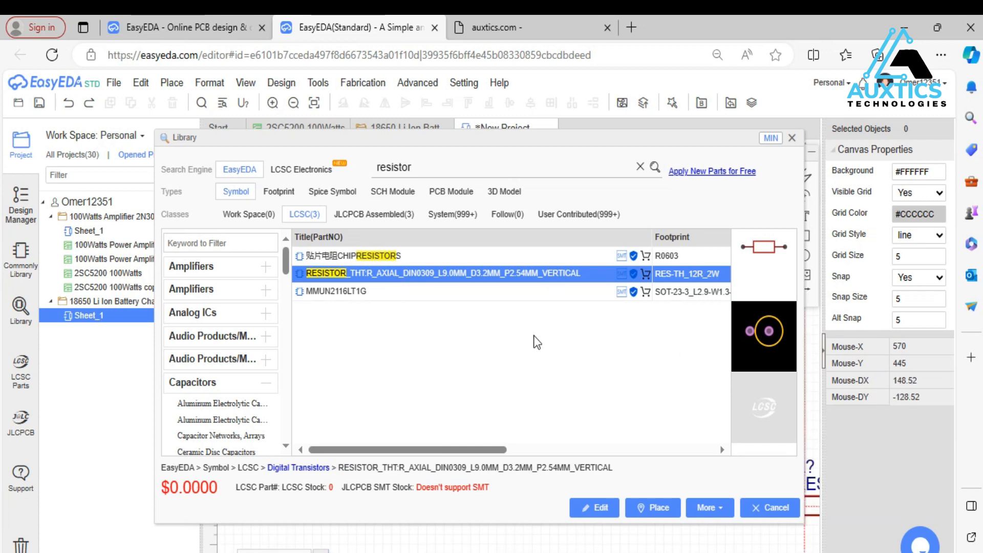
pyautogui.click(451, 260)
pyautogui.click(448, 272)
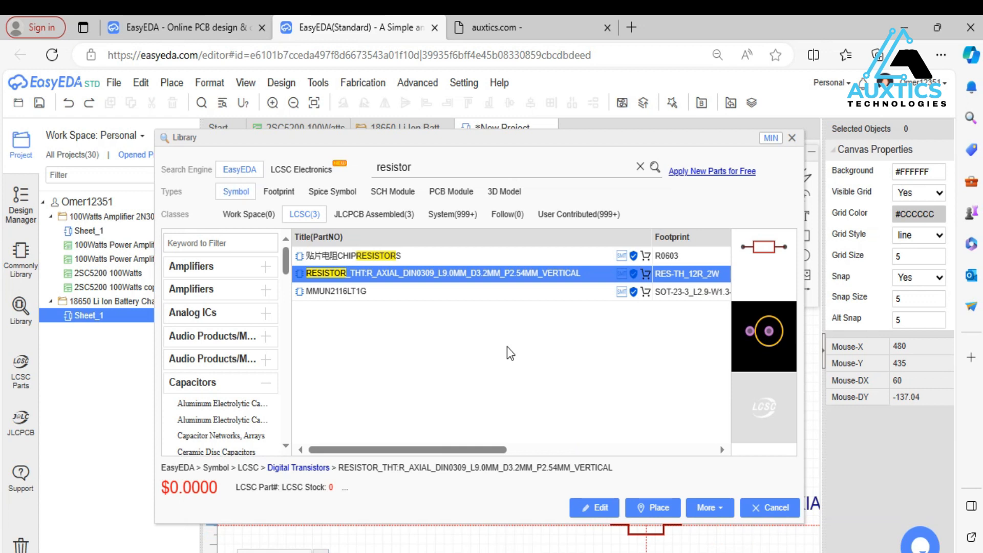
pyautogui.click(653, 507)
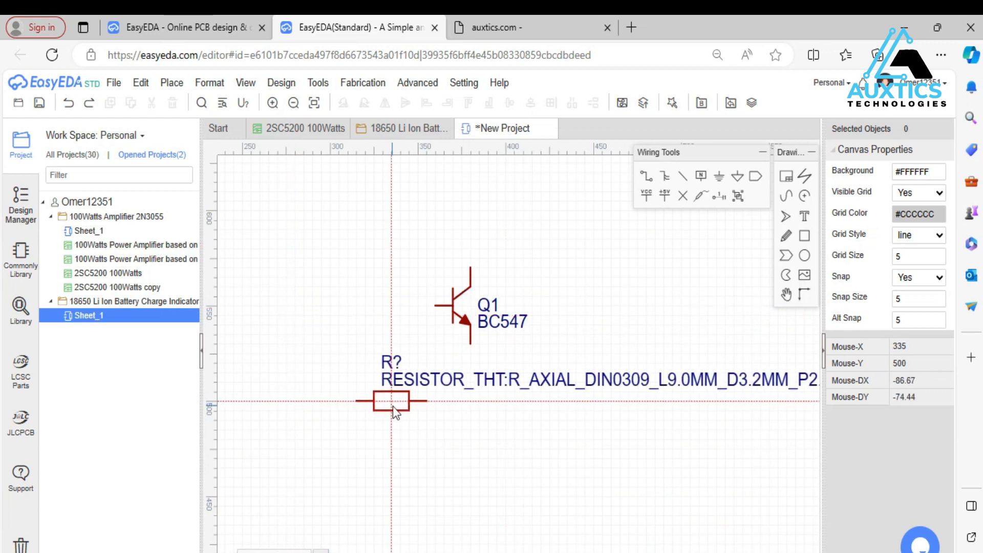
pyautogui.click(417, 419)
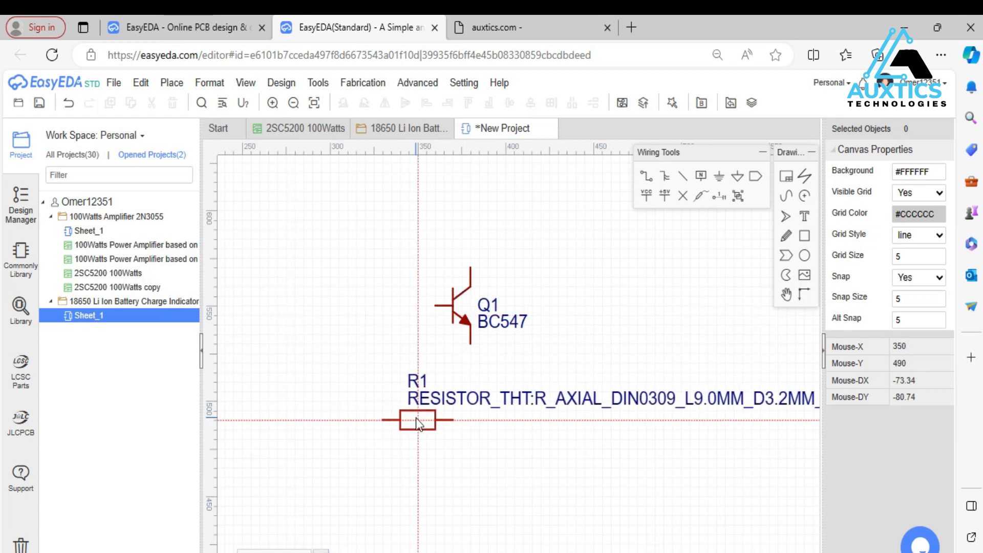
# - Delete the long part name label above the resistor
pyautogui.doubleClick(481, 398)
pyautogui.press('BackSpace')
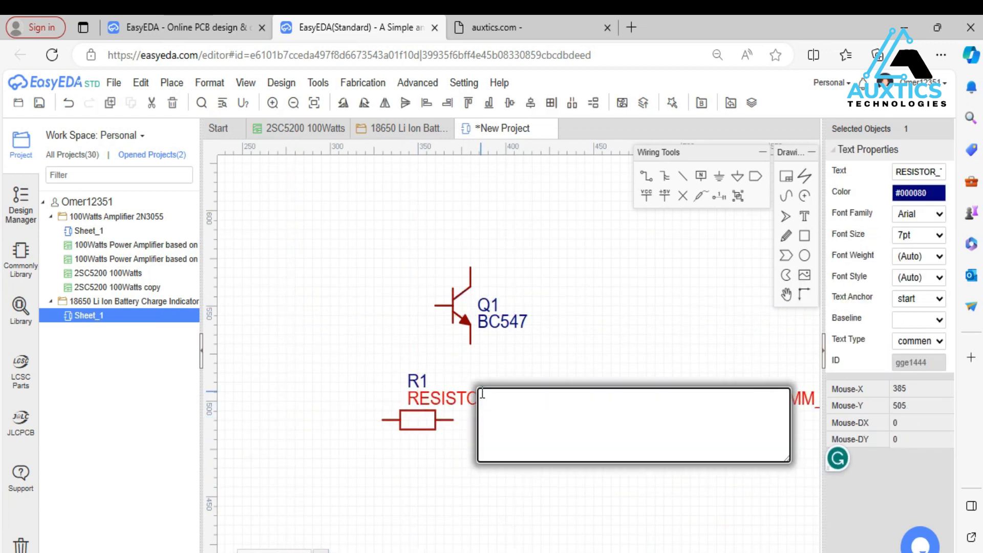
pyautogui.press('Escape')
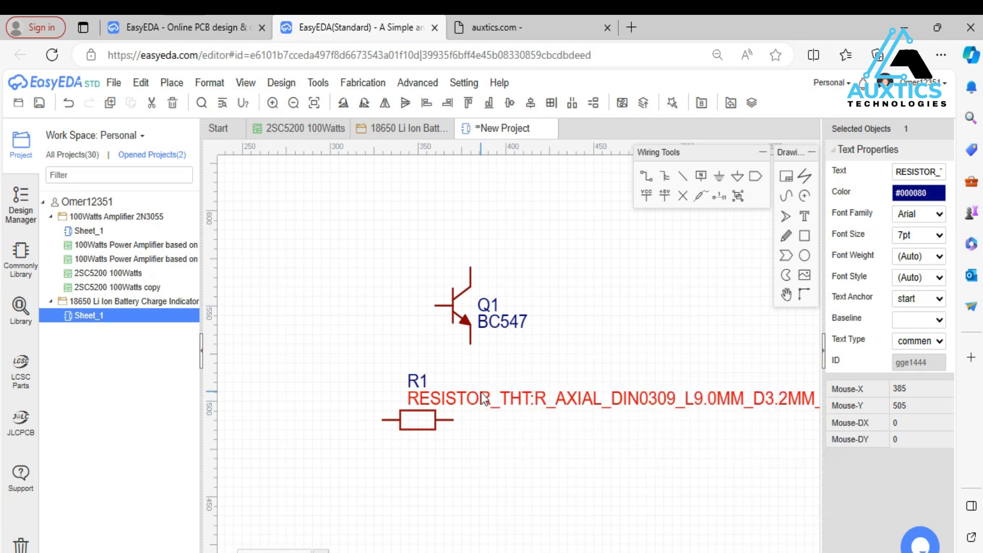
pyautogui.press('Delete')
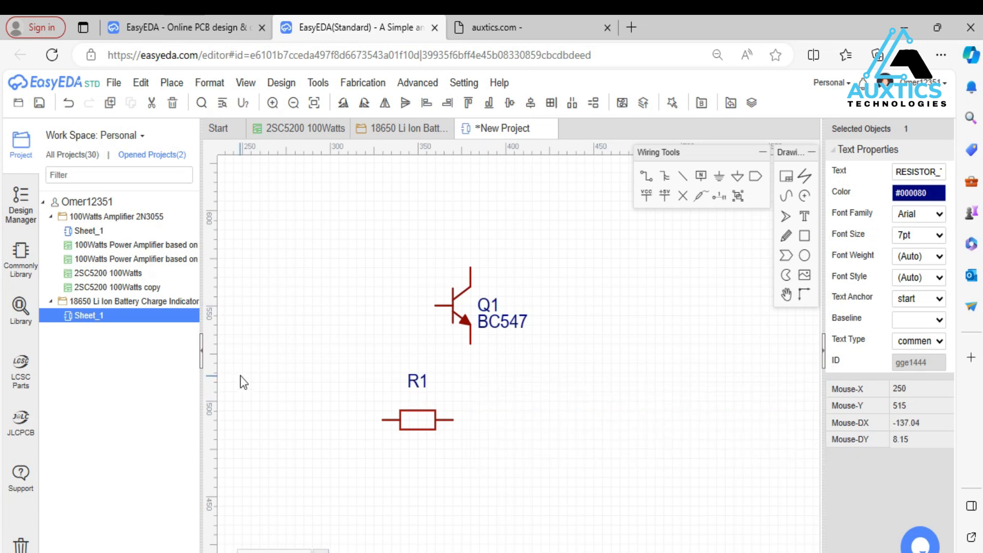
# - Change the resistor's R1 label to 100K and centre it just above the resistor symbol
pyautogui.click(421, 387)
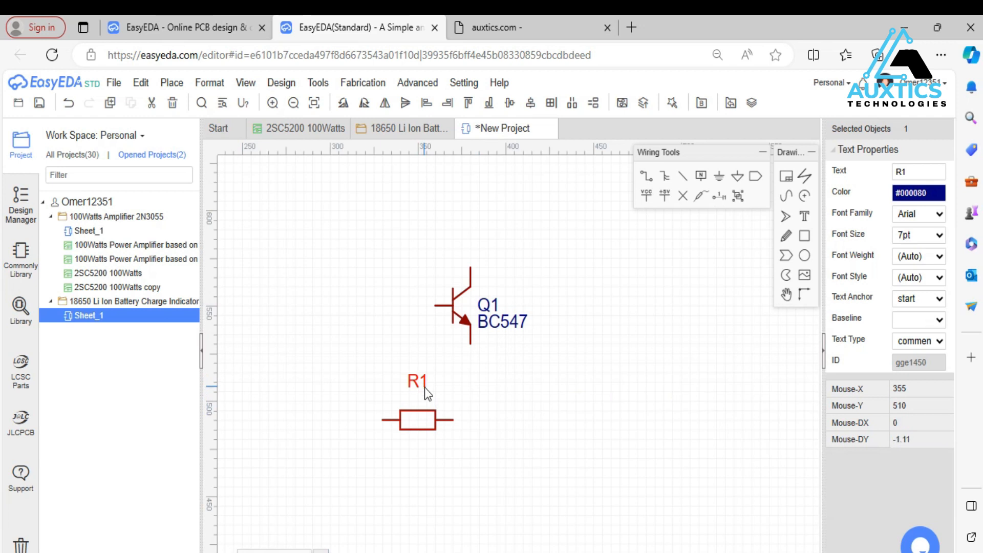
pyautogui.doubleClick(425, 392)
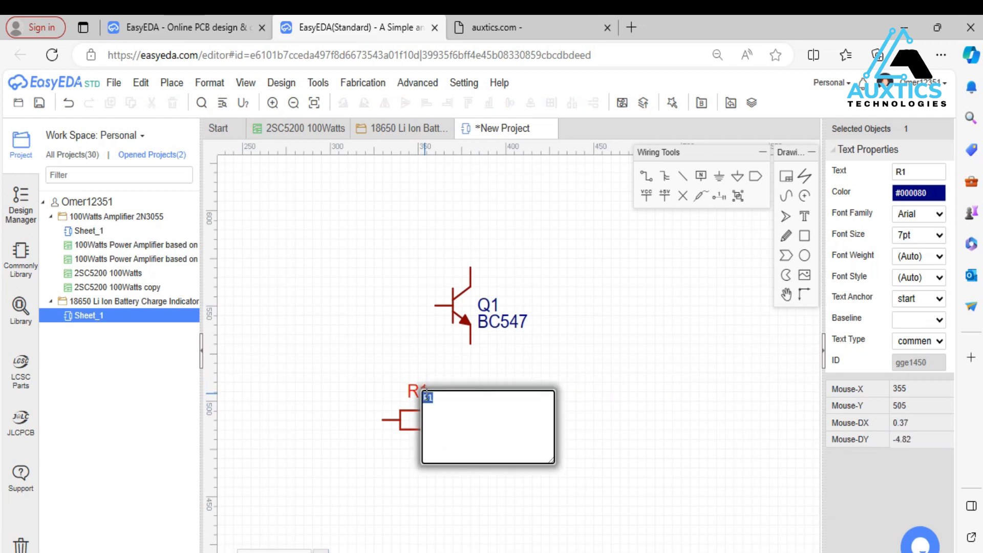
pyautogui.doubleClick(416, 388)
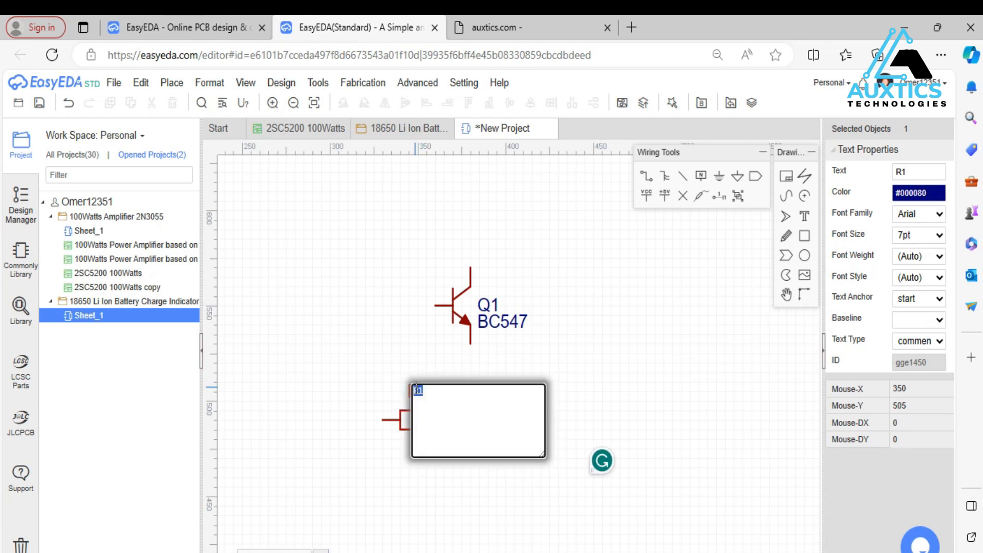
pyautogui.write('100K')
pyautogui.press('Return')
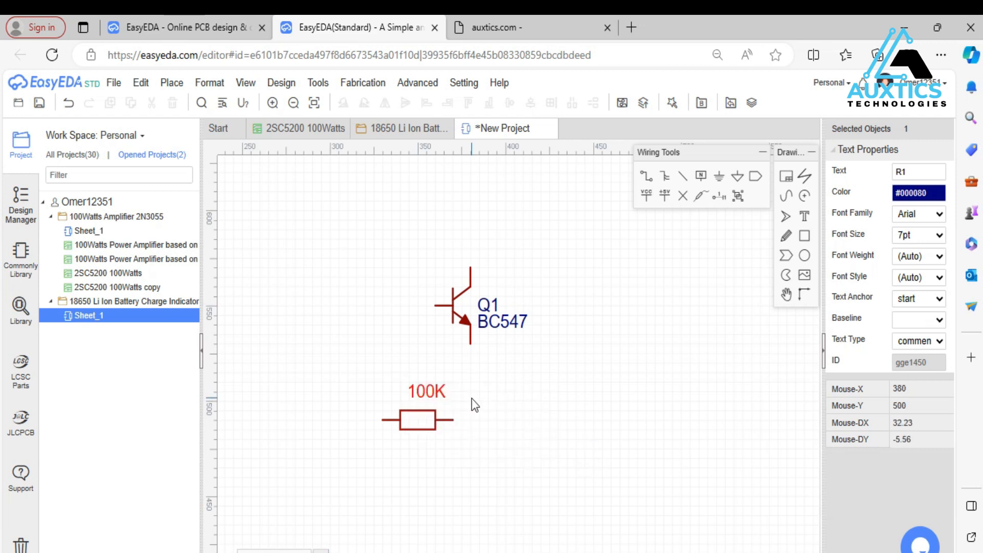
pyautogui.press('Left')
pyautogui.moveTo(415, 394); pyautogui.dragTo(416, 396)
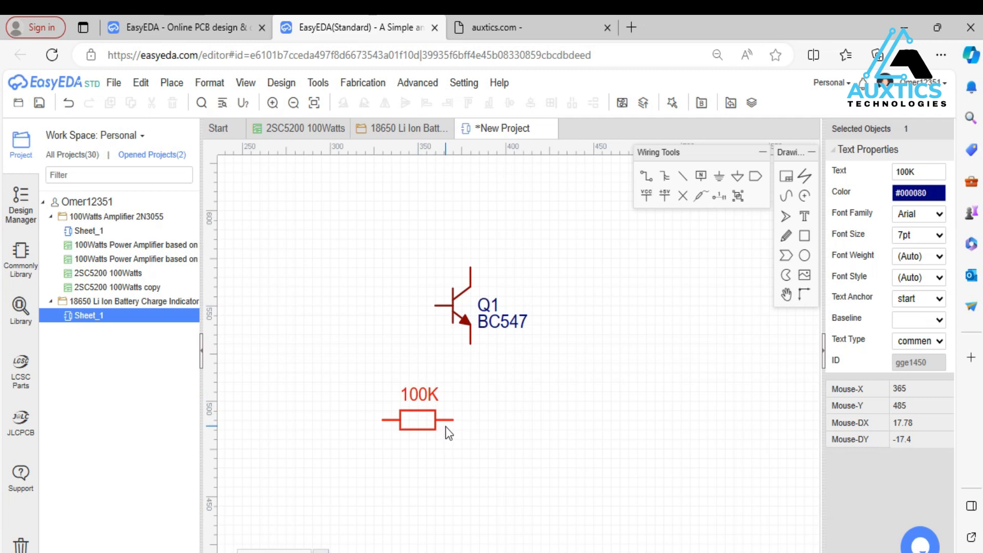
pyautogui.click(531, 402)
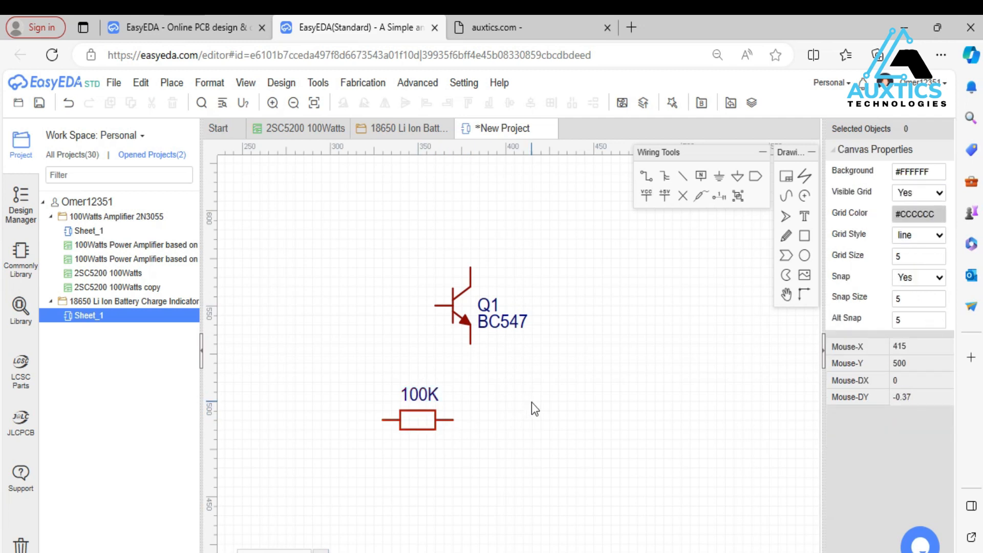
# - Move the 100K resistor to the left of the BC547 transistor, level with its base pin
pyautogui.click(412, 426)
pyautogui.moveTo(408, 421); pyautogui.dragTo(330, 310)
pyautogui.click(358, 383)
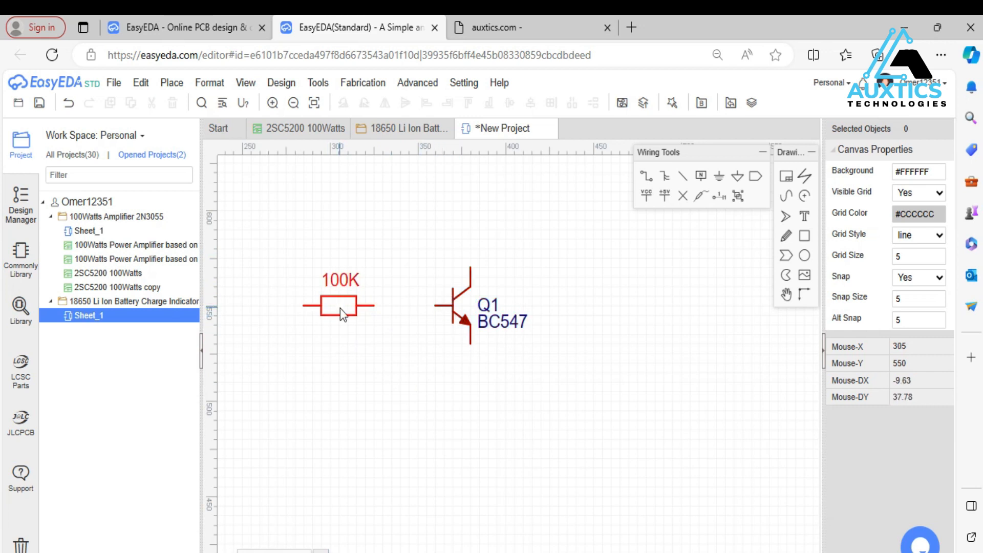
# - Draw a straight wire from the 100K resistor's right pin to the base pin of transistor Q1
pyautogui.click(761, 152)
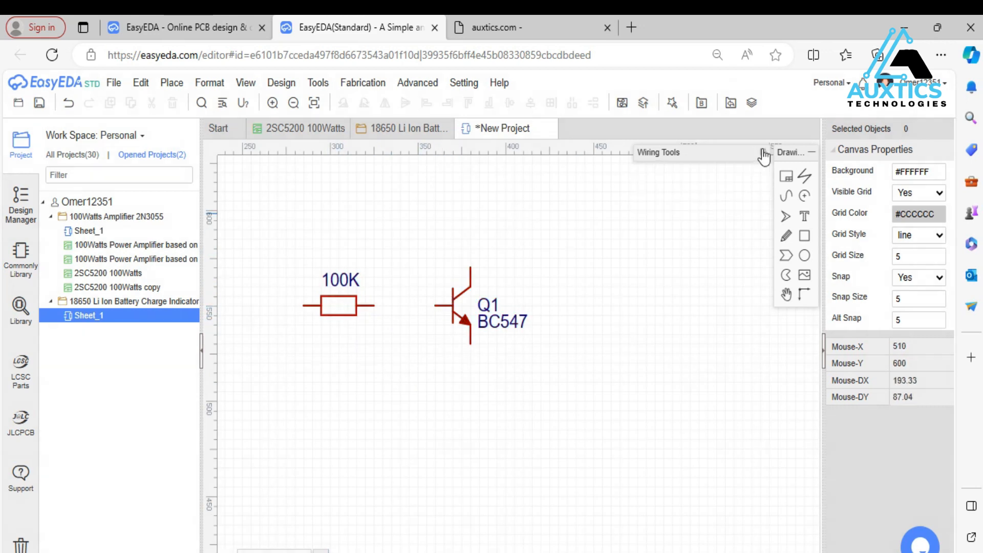
pyautogui.click(763, 152)
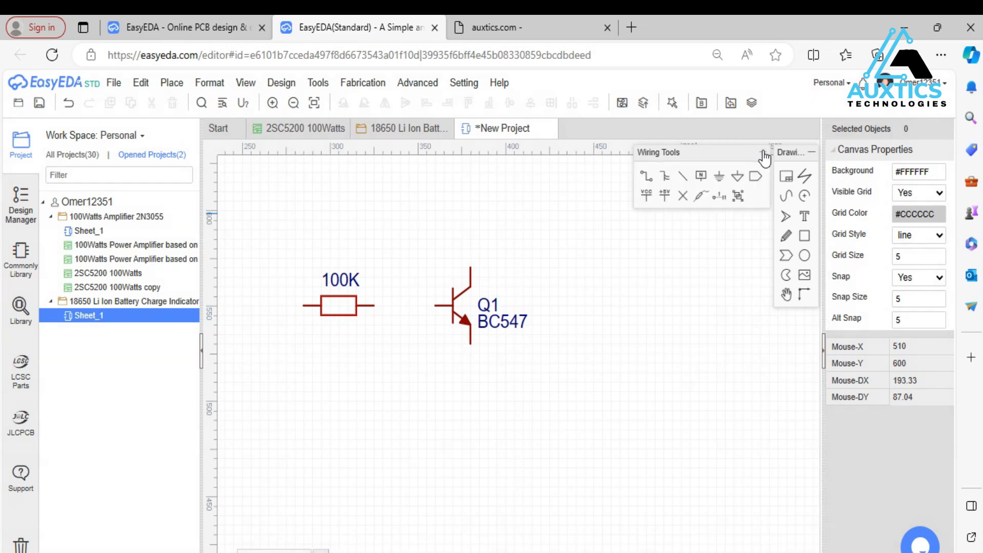
pyautogui.click(647, 177)
pyautogui.click(373, 305)
pyautogui.click(431, 309)
pyautogui.press('Escape')
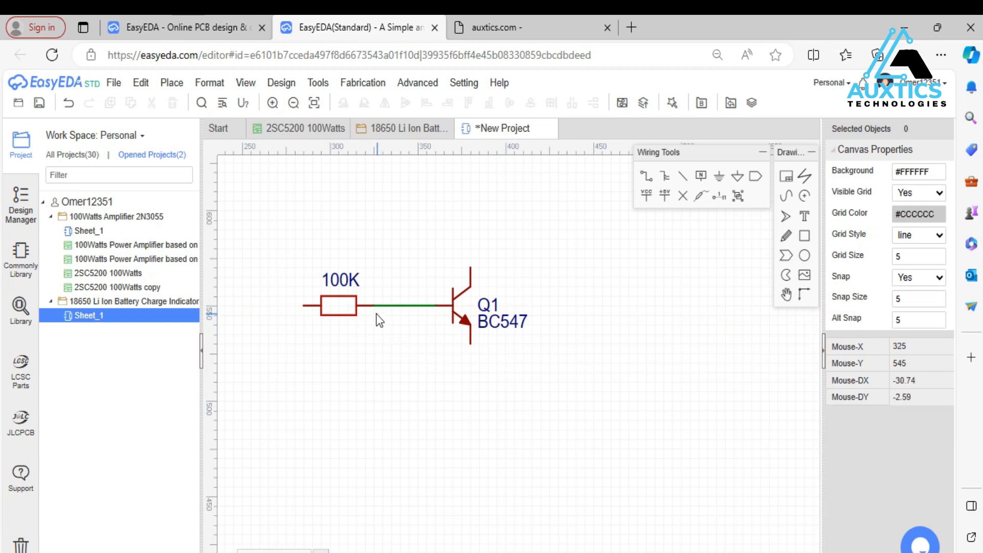
# - Wire the resistor's left pin to the transistor's emitter, routing it down and underneath both components
pyautogui.click(641, 178)
pyautogui.click(303, 307)
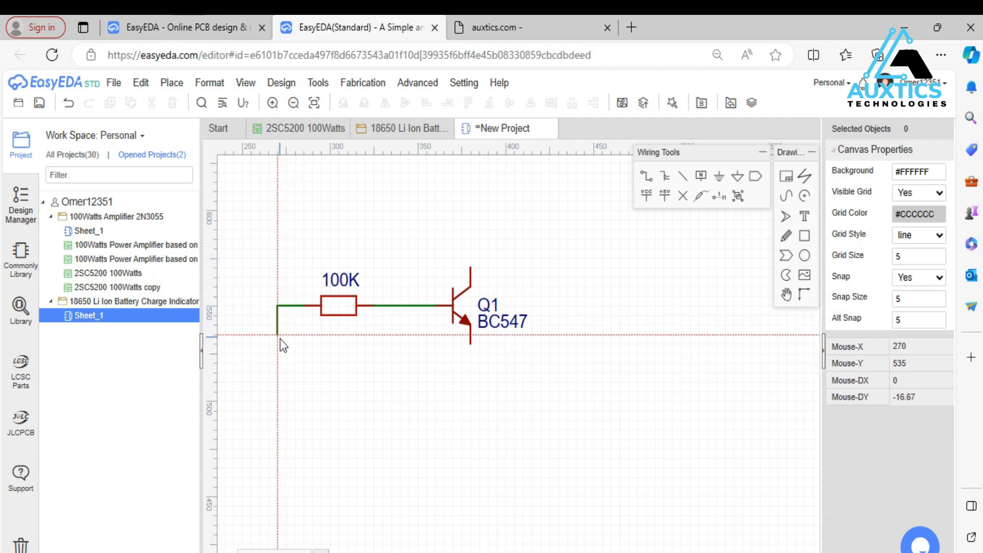
pyautogui.click(280, 364)
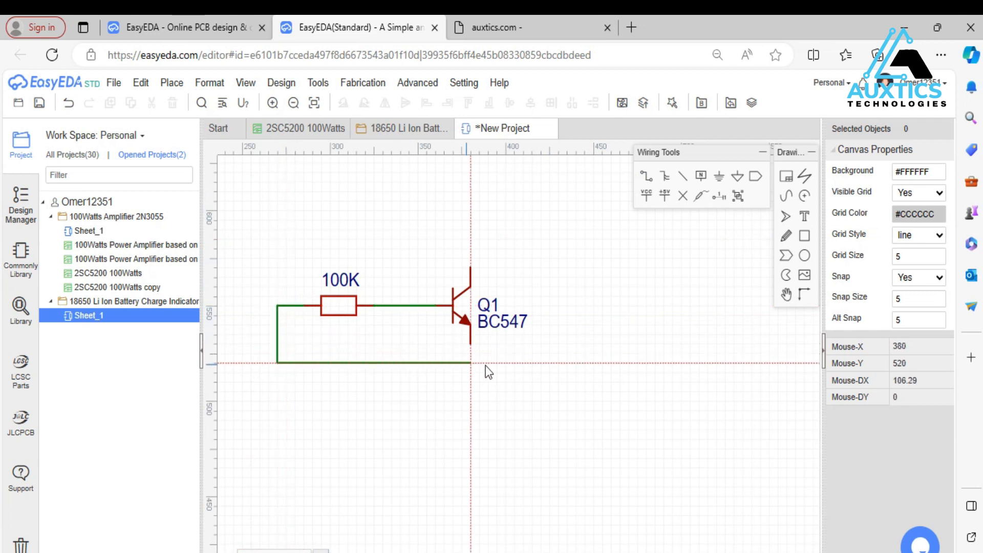
pyautogui.click(470, 346)
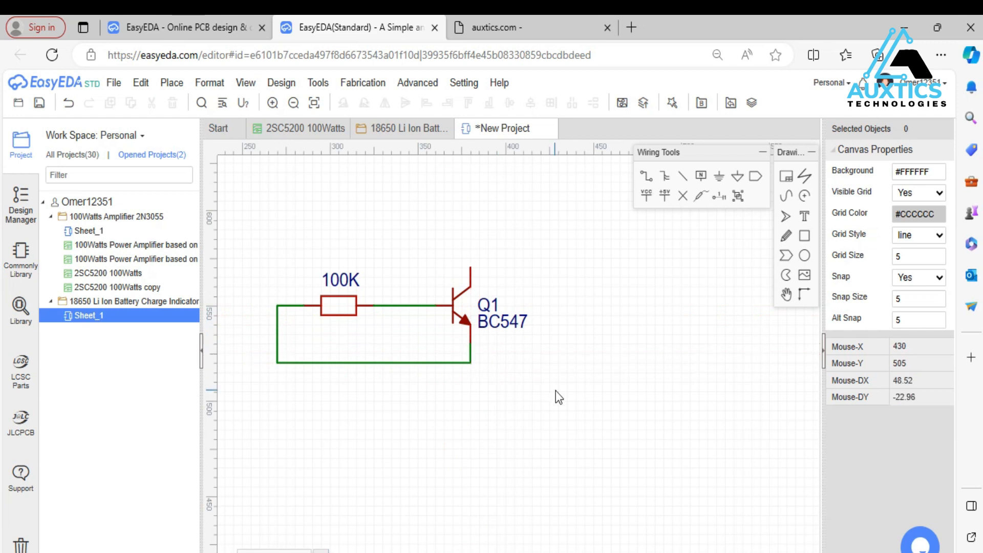
pyautogui.rightClick(468, 352)
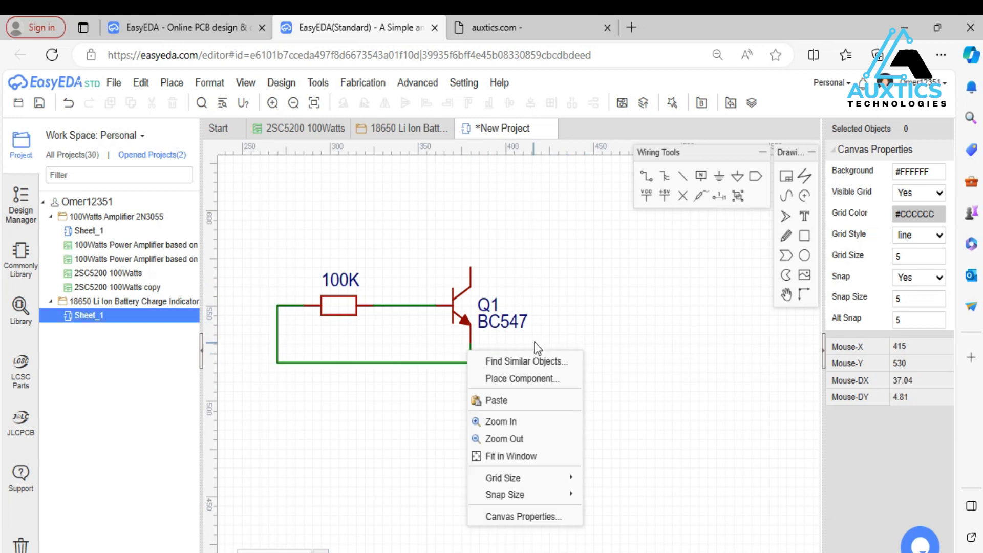
pyautogui.click(573, 318)
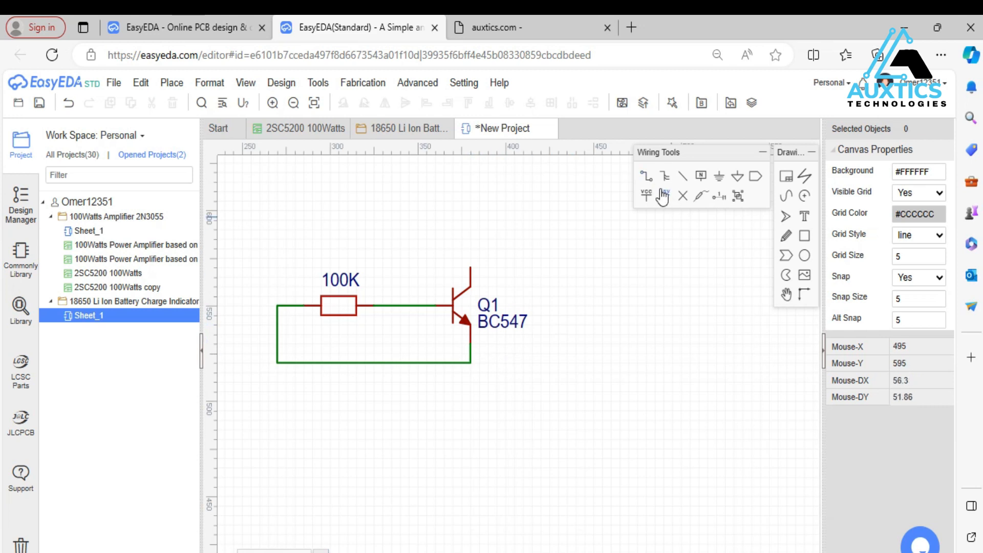
# - Wire the transistor's collector over to the left and down to join the wire between the resistor and the base
pyautogui.click(642, 180)
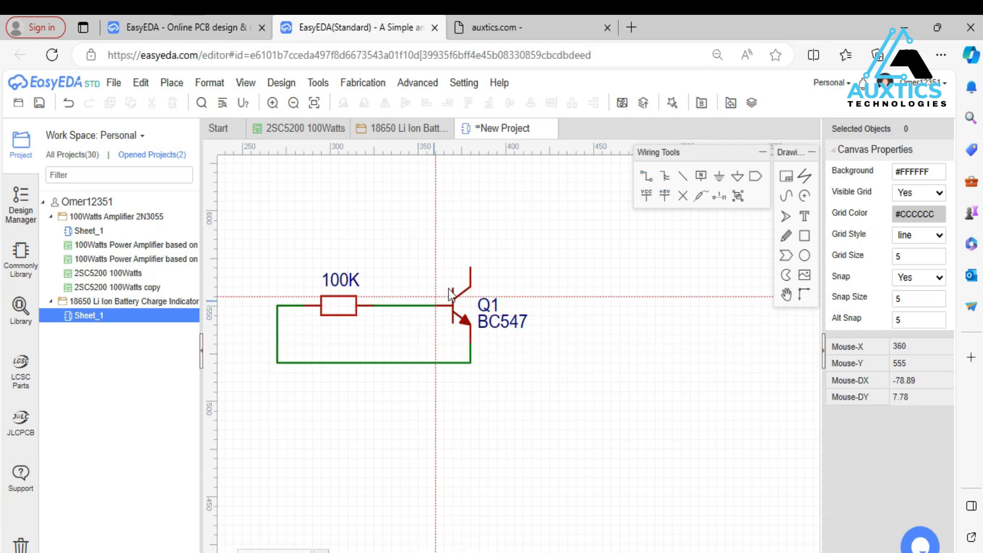
pyautogui.click(471, 267)
pyautogui.click(405, 269)
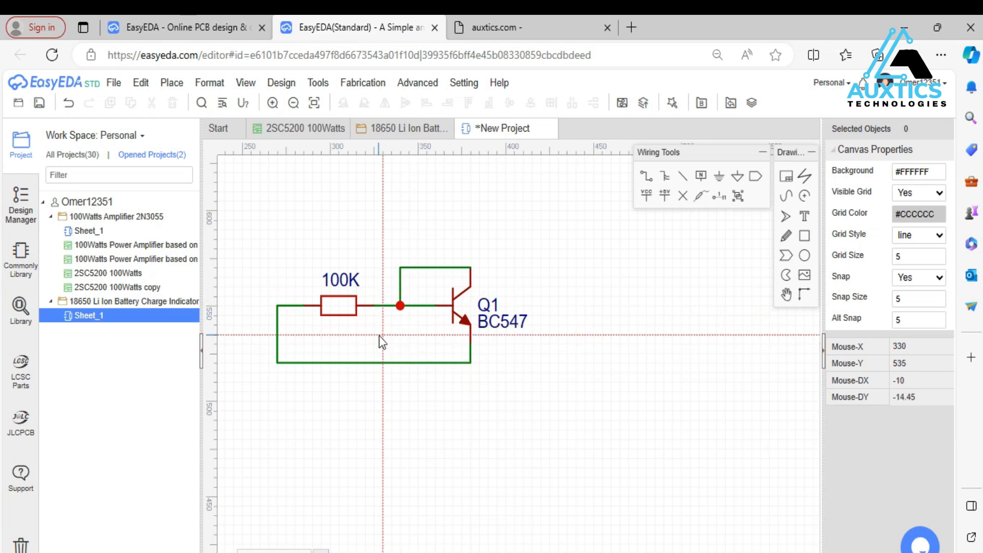
pyautogui.press('Escape')
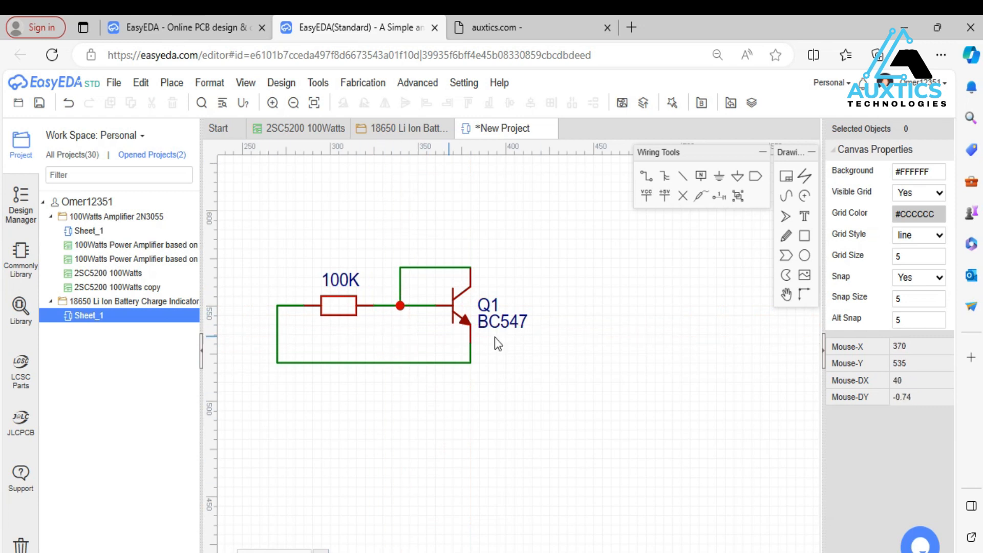